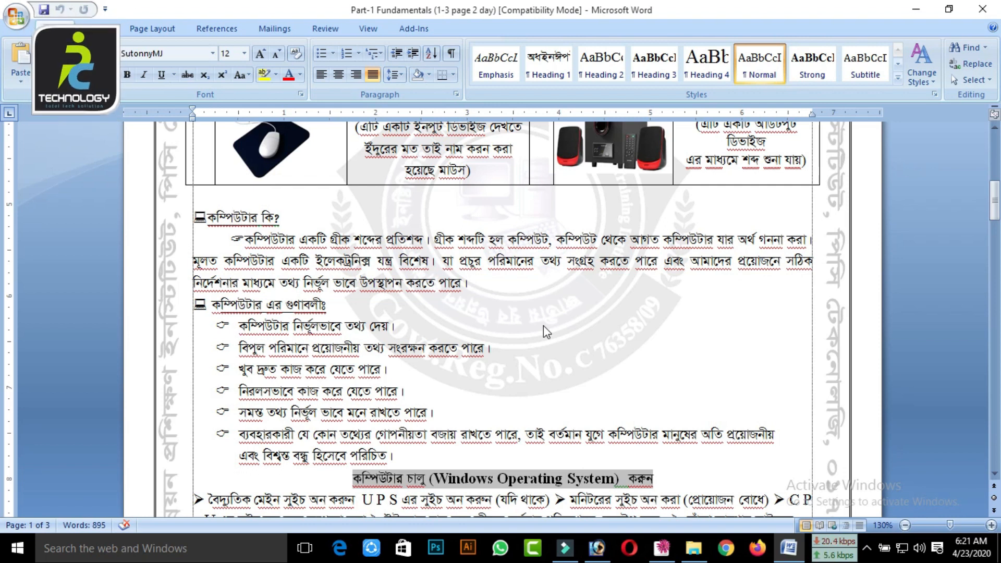
Read through the bulleted list of computer qualities, highlighting each line in turn down to the last bullet
drag(239, 325, 405, 326)
drag(239, 348, 484, 348)
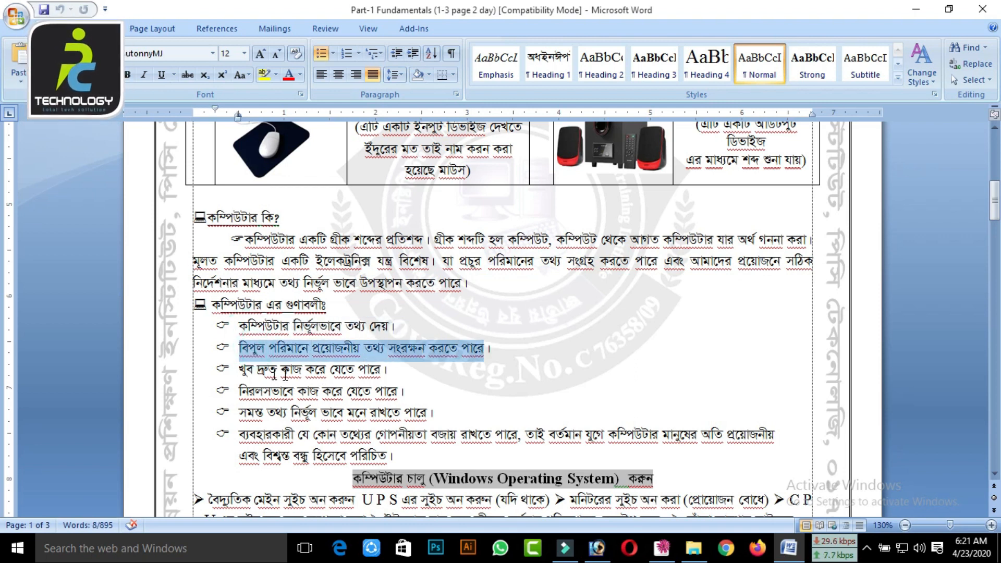
drag(239, 369, 397, 371)
drag(239, 391, 398, 393)
drag(256, 413, 421, 415)
drag(250, 435, 785, 438)
drag(264, 457, 401, 458)
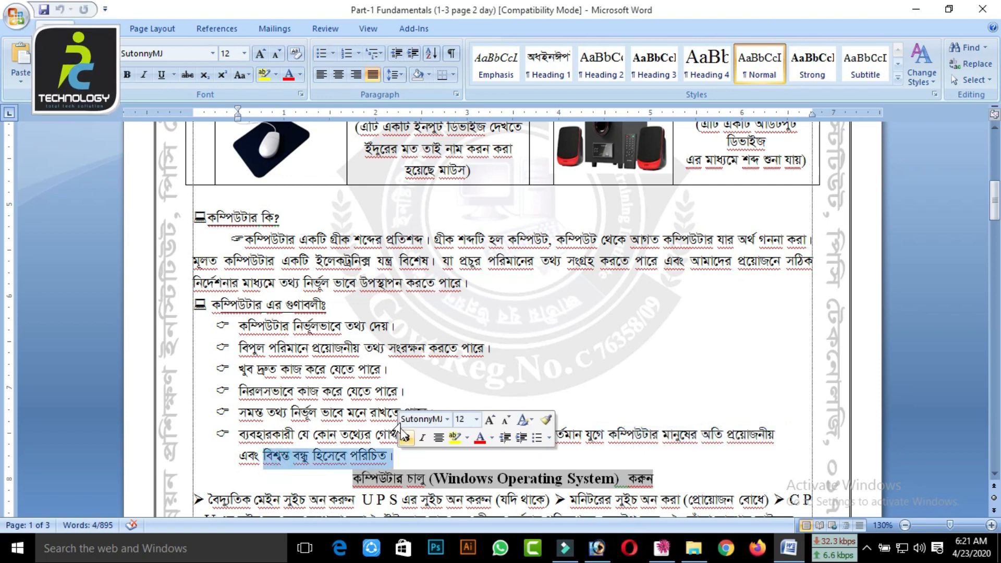
Review the computer qualities again from the first bullet, highlighting the key phrases of each point
click(388, 328)
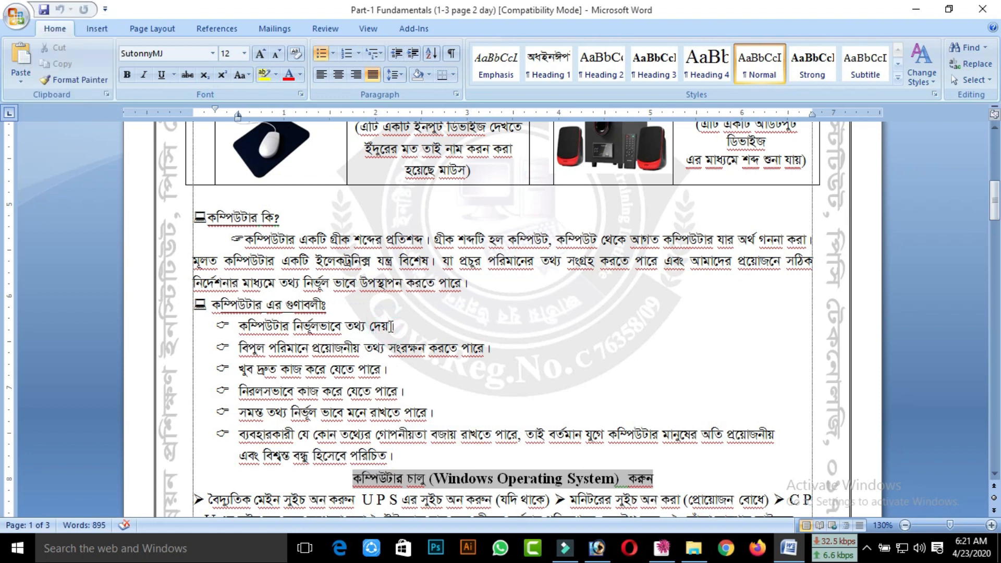
drag(257, 328, 385, 329)
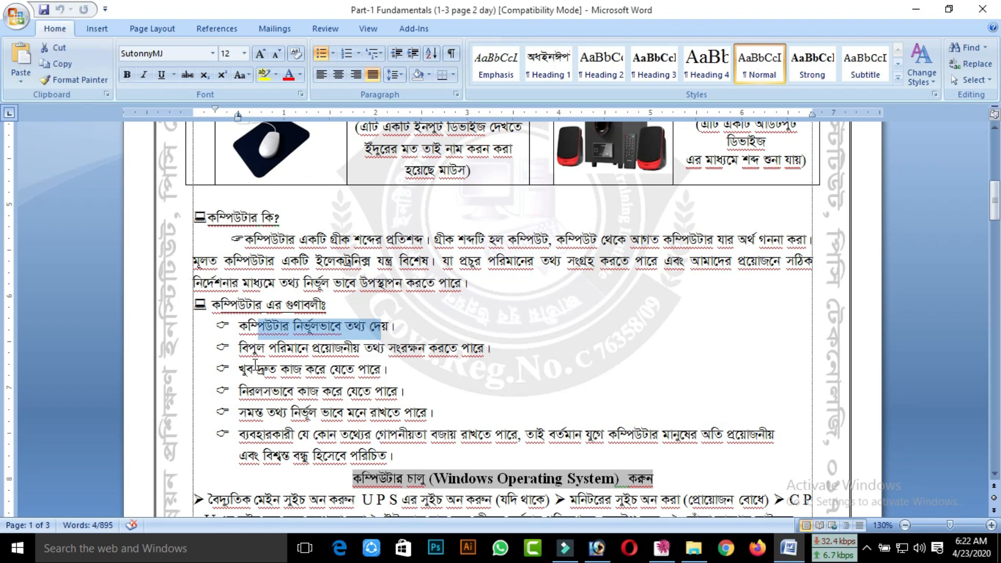
drag(237, 350, 403, 348)
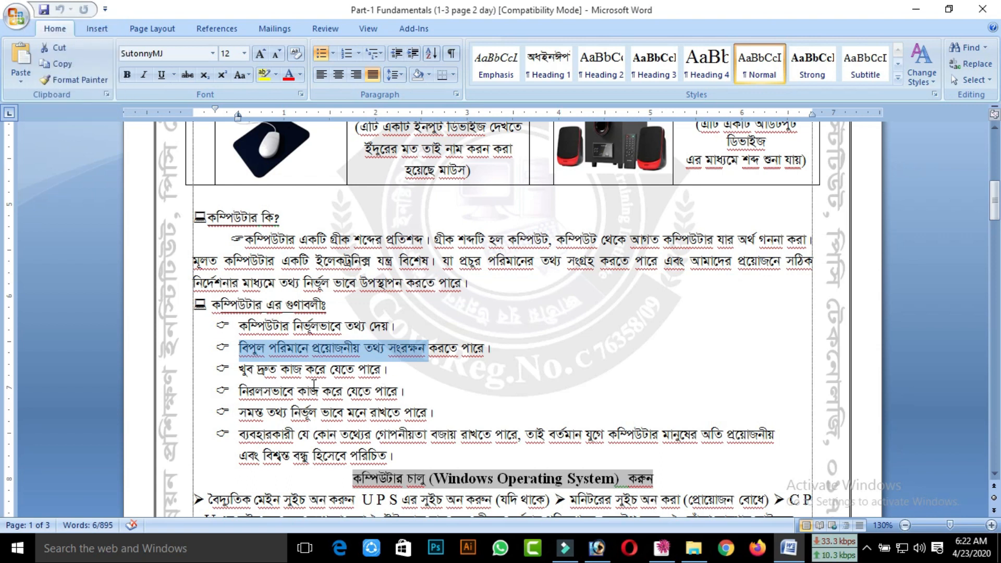
drag(266, 369, 320, 372)
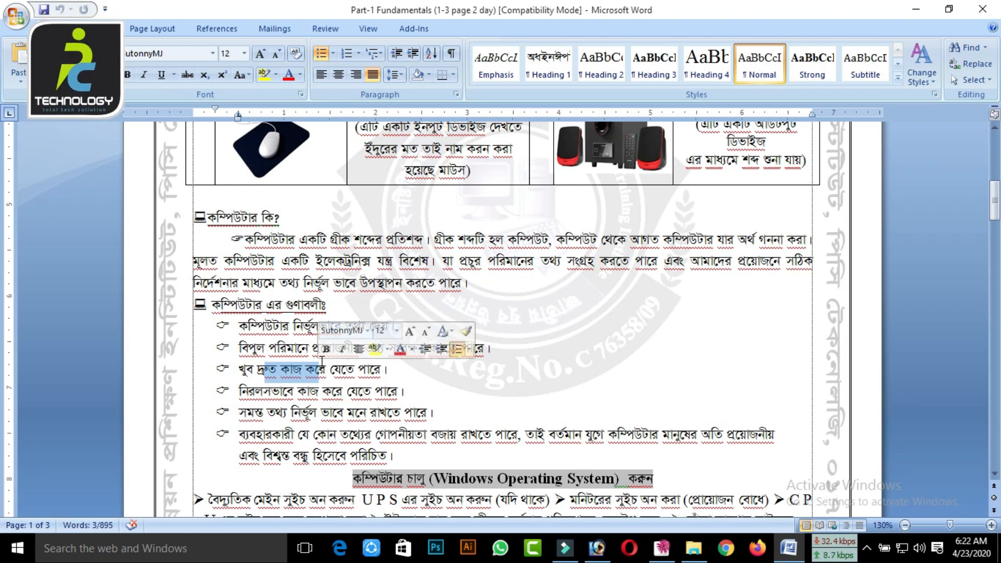
drag(287, 391, 363, 391)
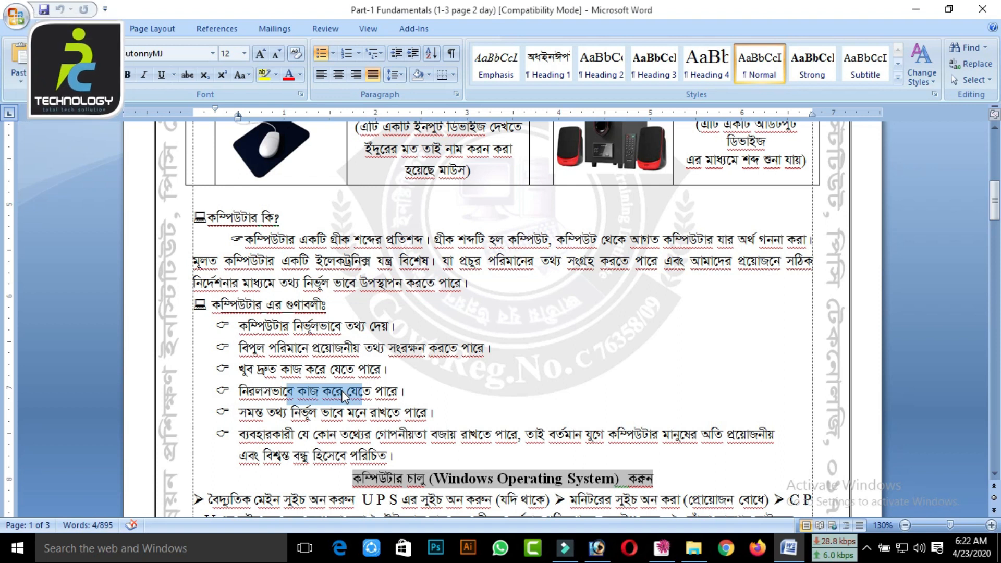
drag(265, 421, 328, 425)
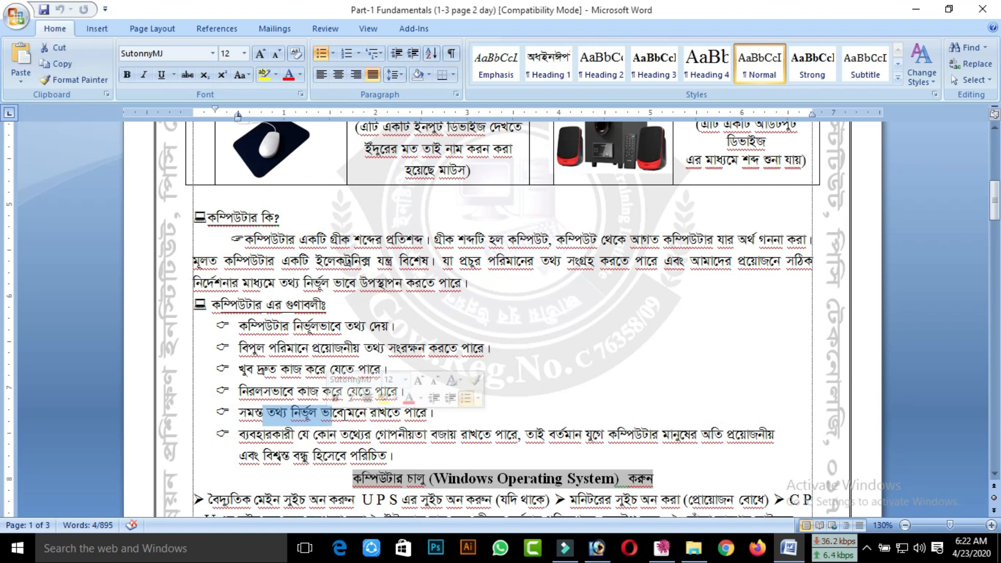
drag(348, 415, 415, 415)
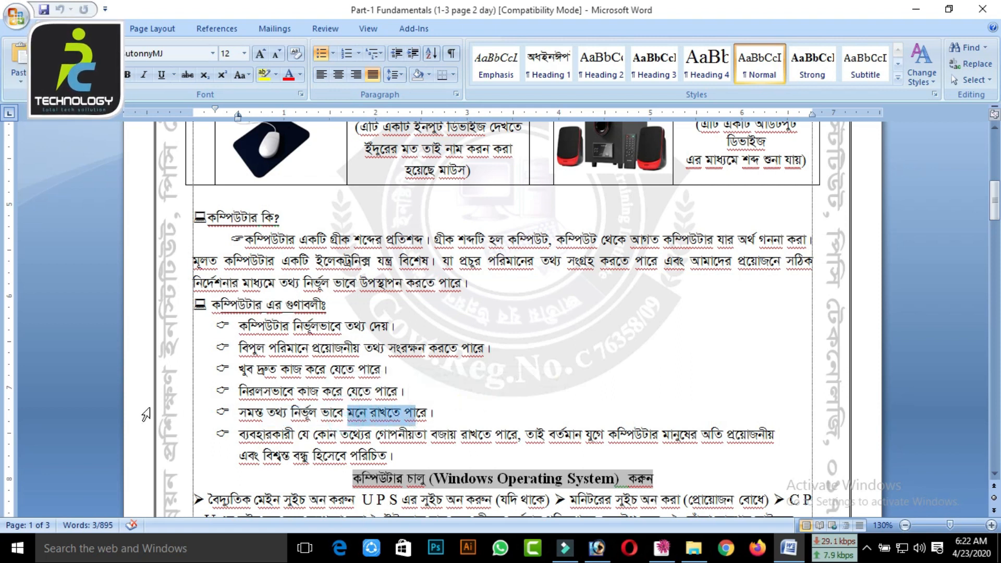
scroll(275, 421, down, 1)
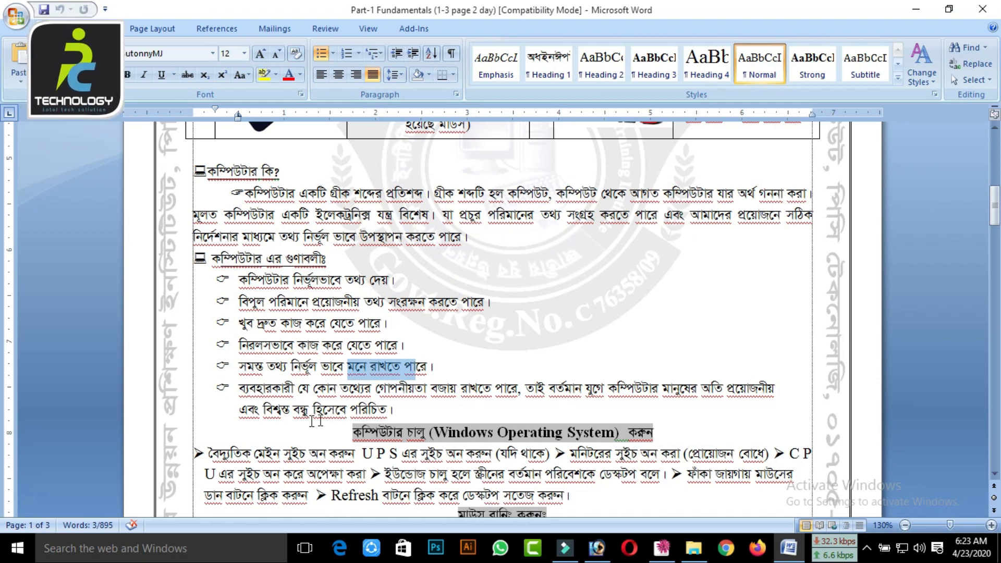
drag(285, 417, 382, 415)
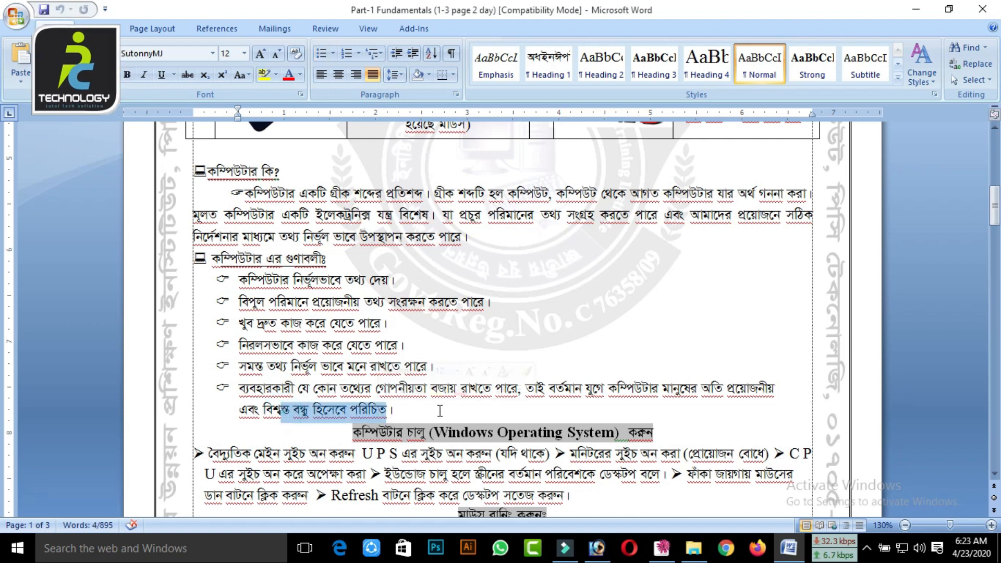
Minimise the document to show the desktop, refresh the desktop several times, and return to Word
scroll(437, 411, down, 2)
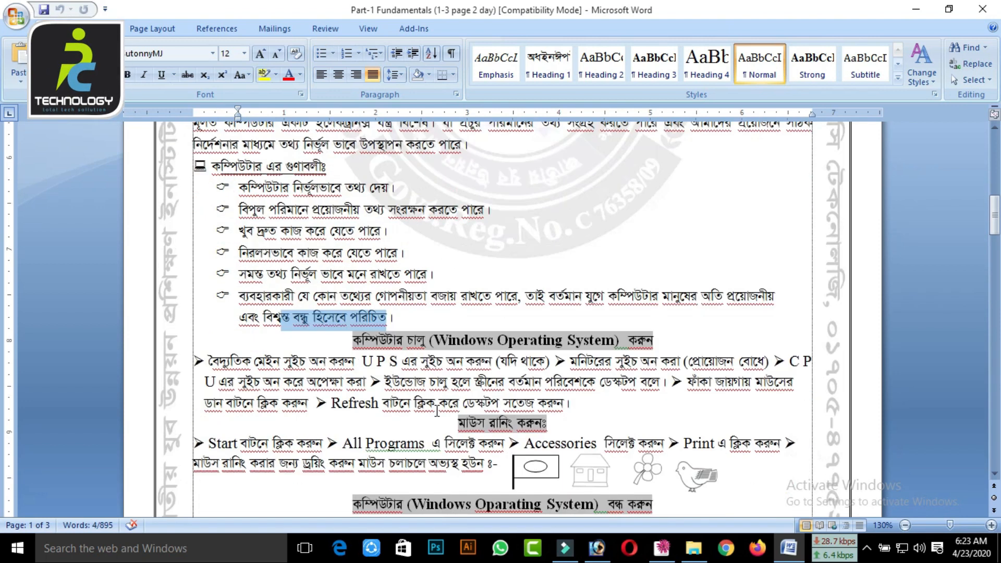
scroll(436, 411, down, 1)
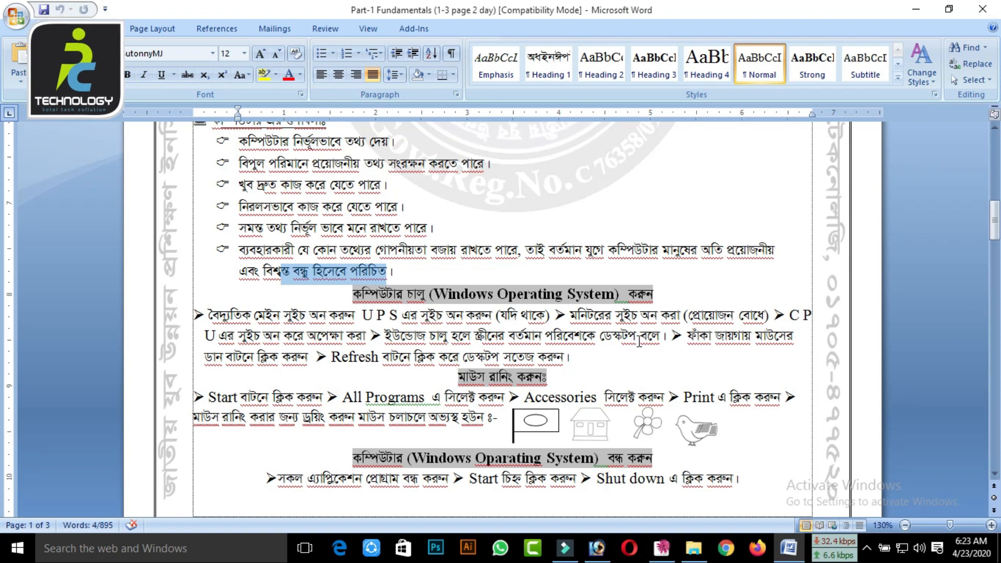
click(915, 12)
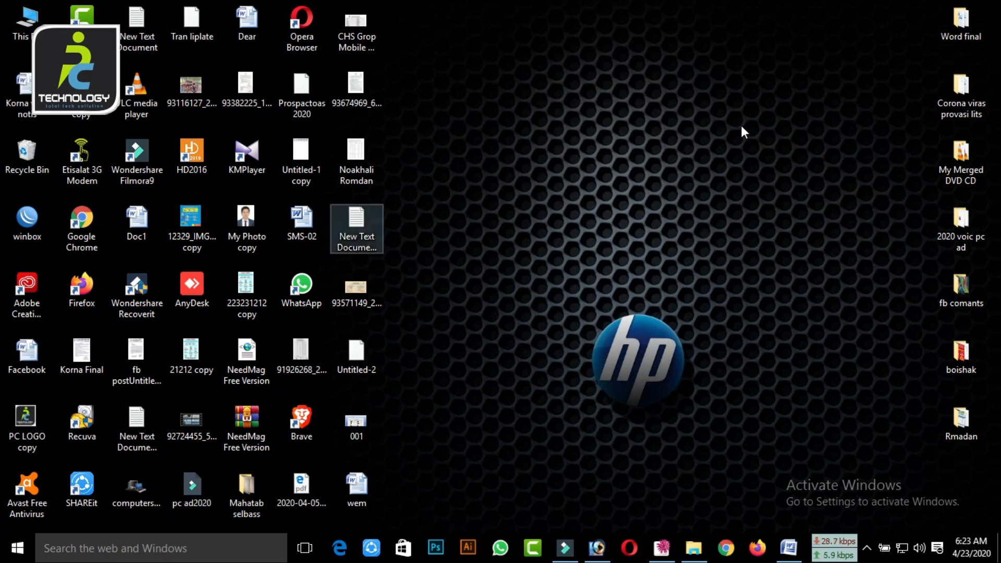
right_click(602, 127)
click(644, 161)
right_click(605, 119)
click(644, 161)
right_click(602, 118)
click(642, 161)
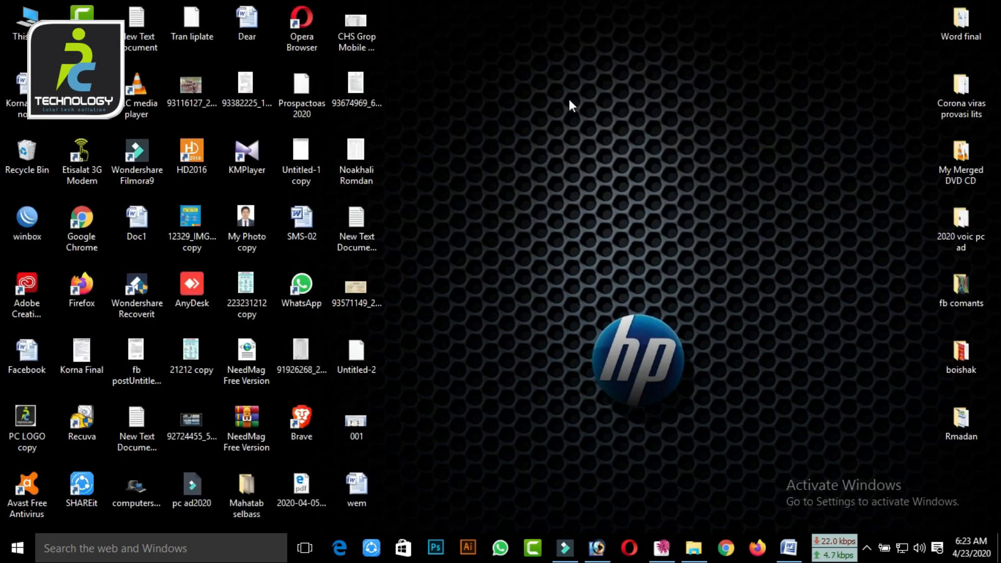
right_click(570, 100)
click(596, 145)
click(788, 548)
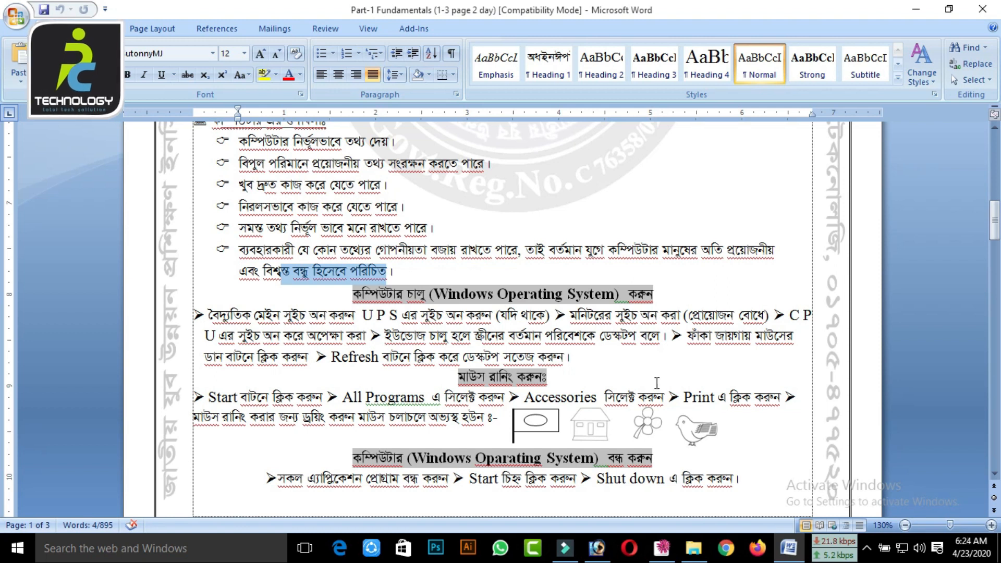
Point out the house, flower and bird practice drawings in the mouse practice section, then deselect them
click(591, 360)
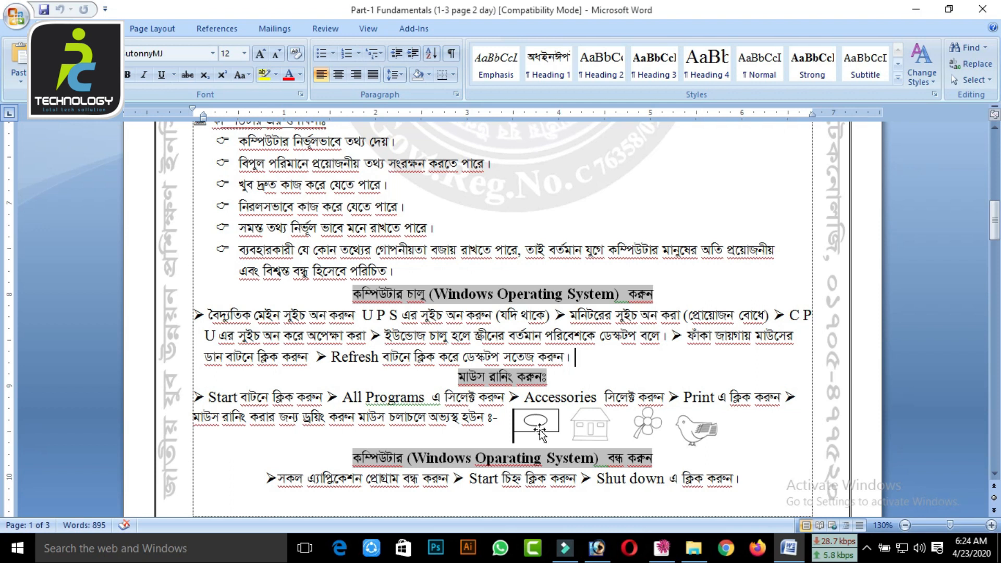
click(588, 429)
click(647, 425)
click(684, 429)
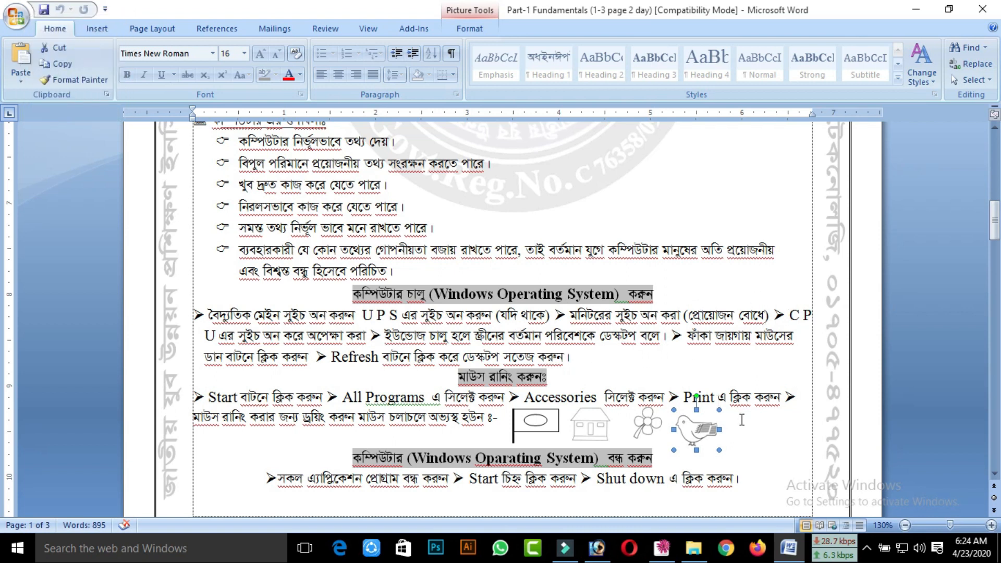
click(753, 415)
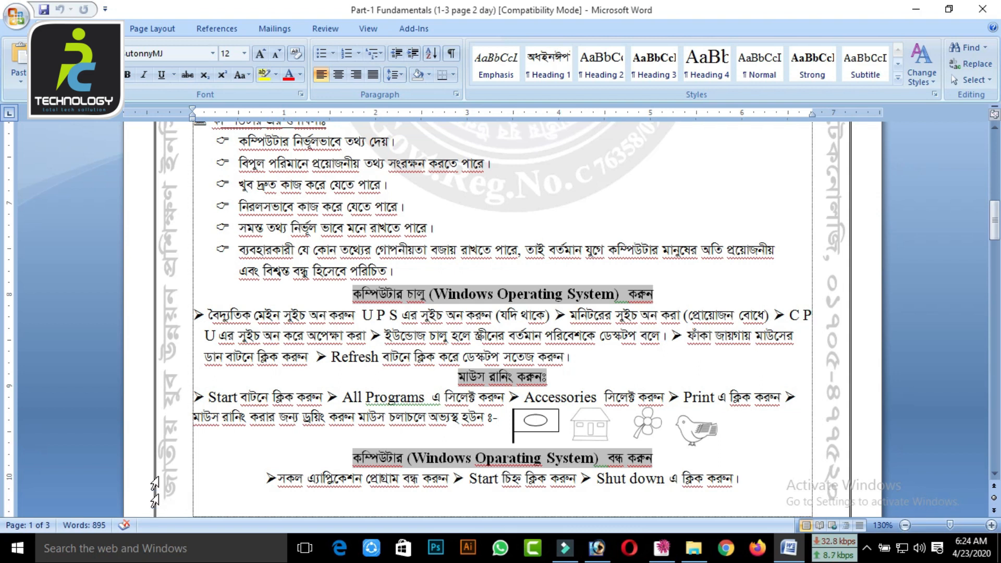
Launch Paint from Windows Accessories in the list of all apps and maximise its window
click(19, 549)
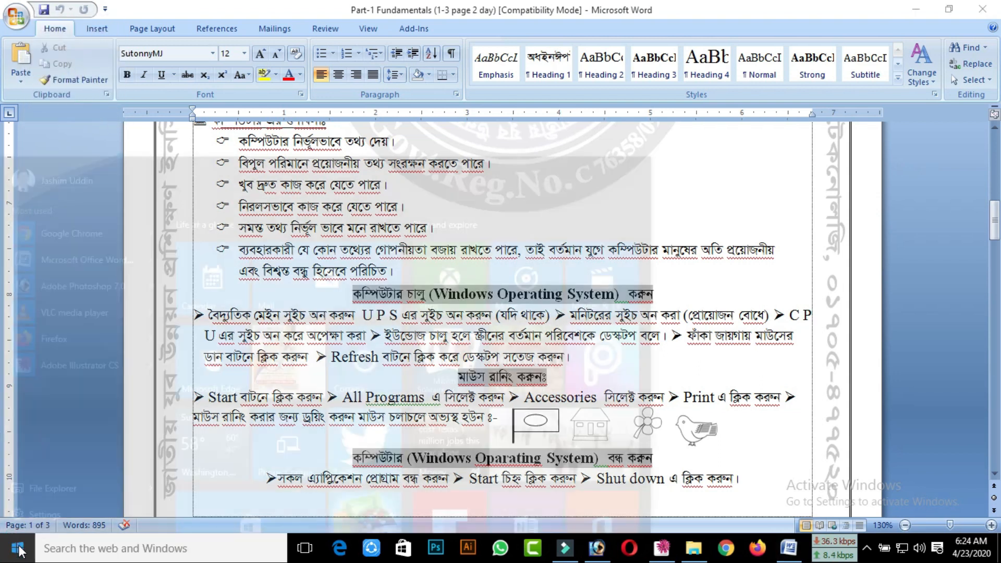
click(18, 519)
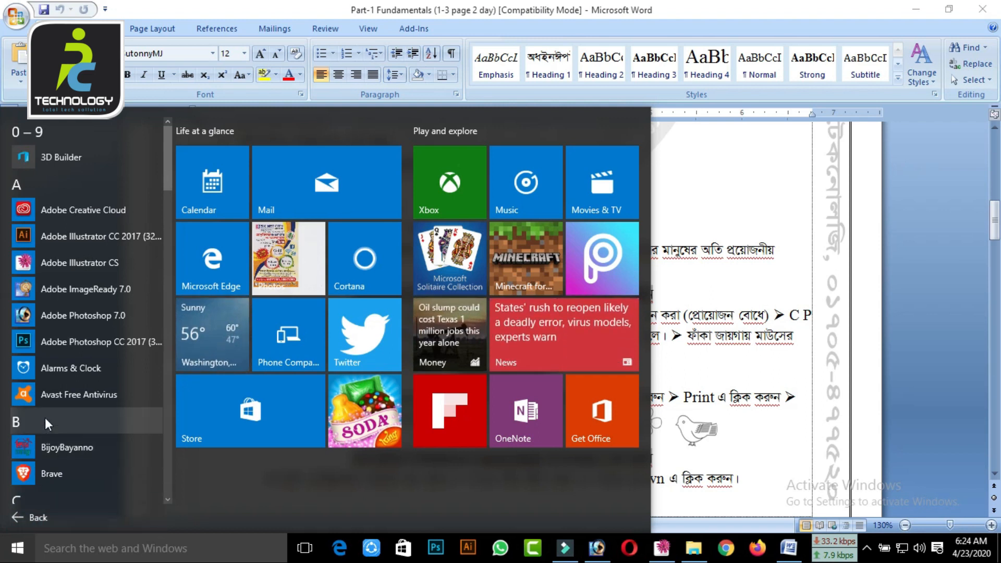
scroll(46, 423, down, 5)
scroll(46, 424, down, 6)
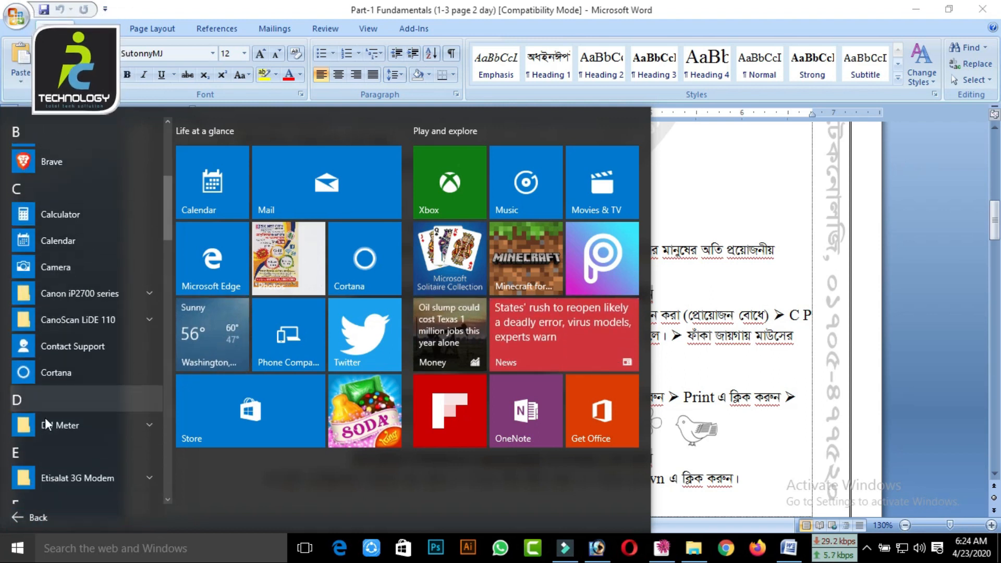
scroll(46, 423, down, 7)
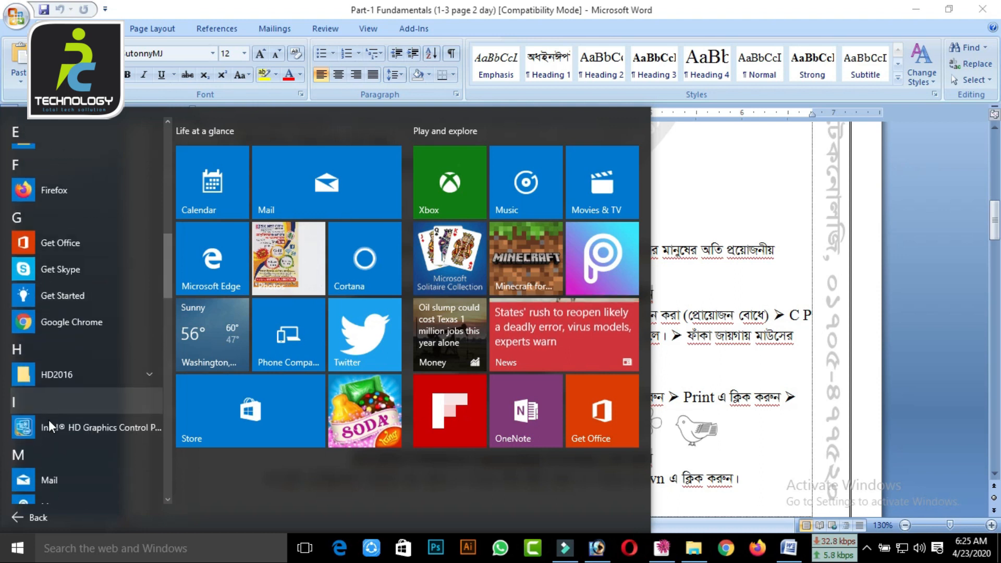
scroll(55, 424, down, 7)
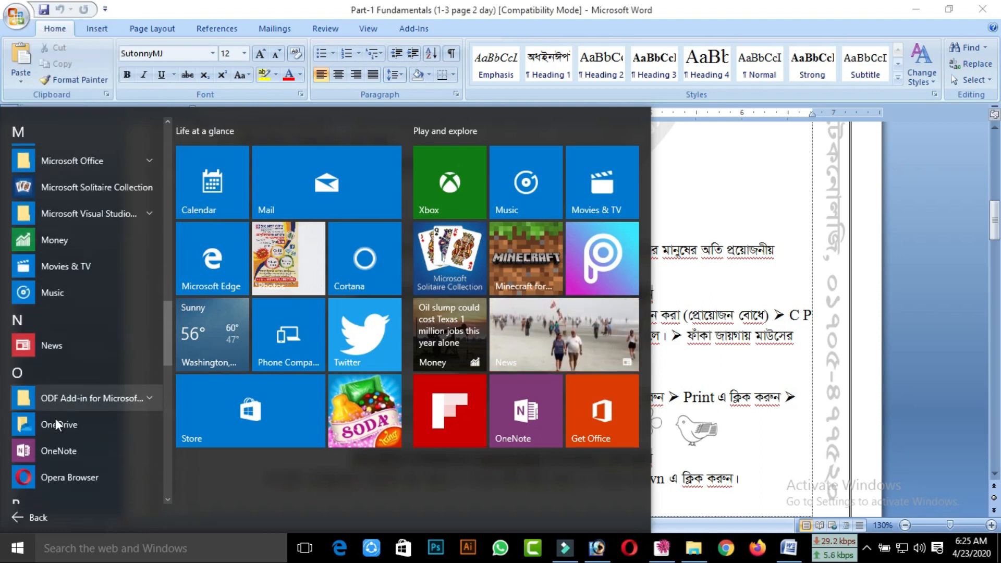
scroll(58, 425, down, 7)
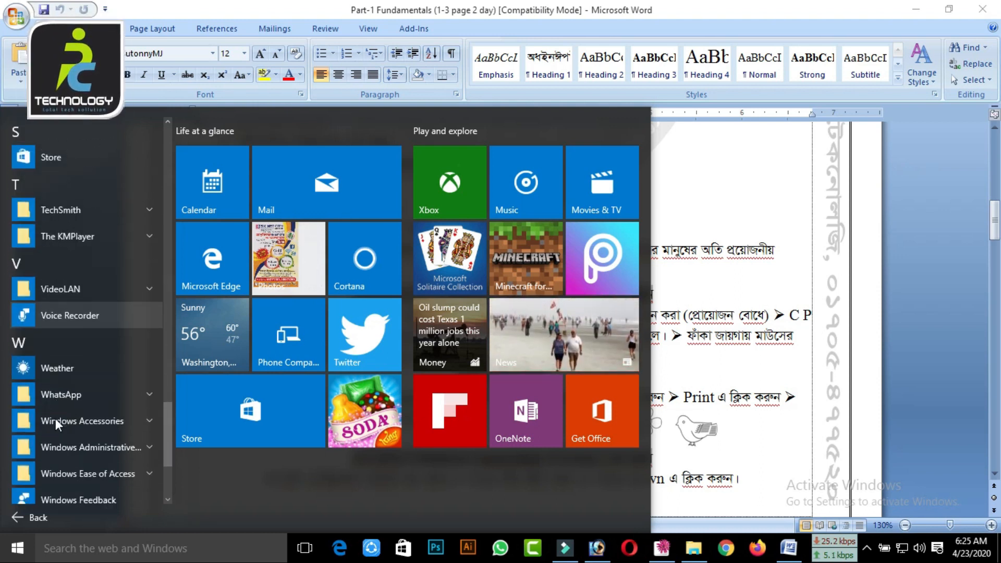
scroll(58, 425, down, 1)
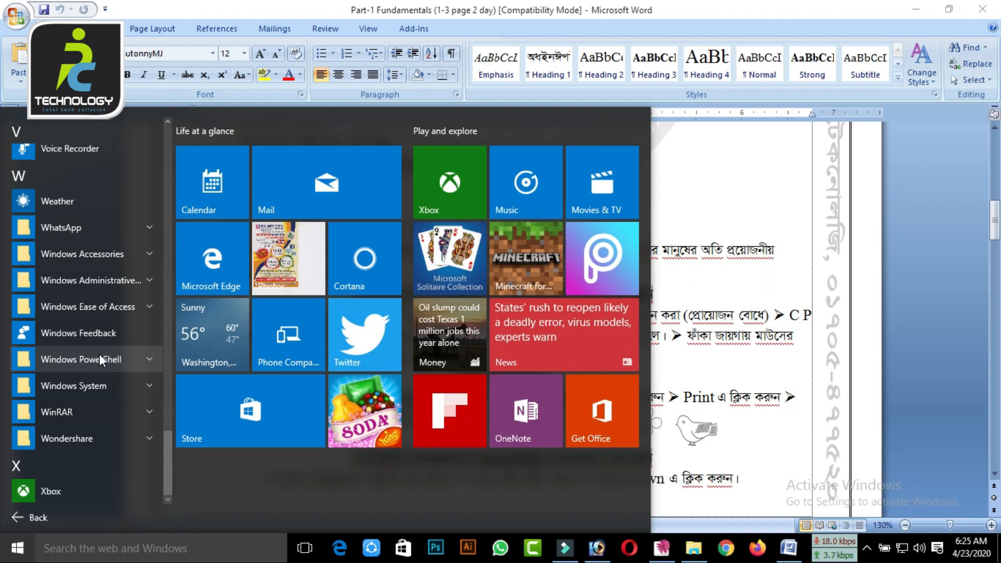
click(104, 256)
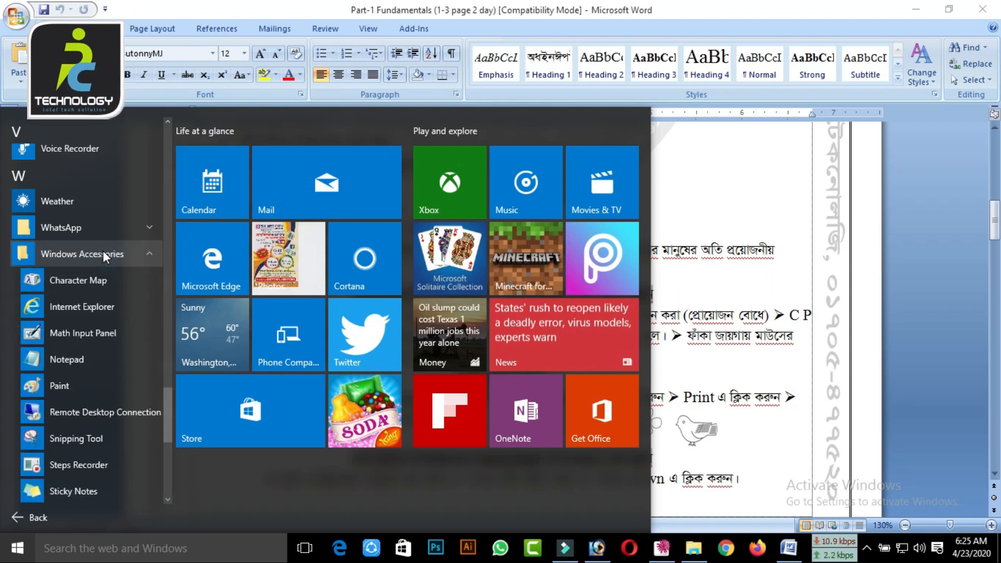
click(59, 386)
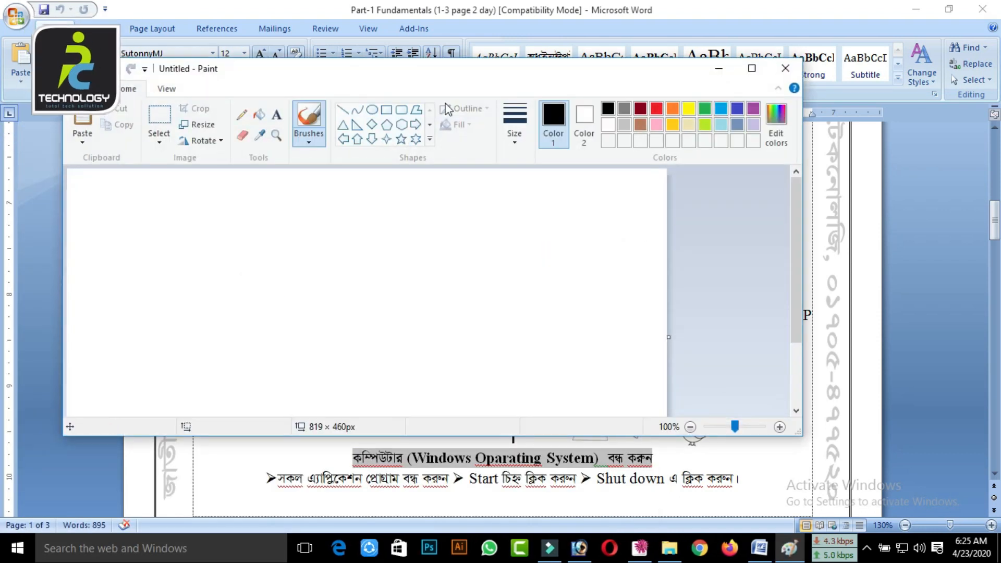
double_click(499, 76)
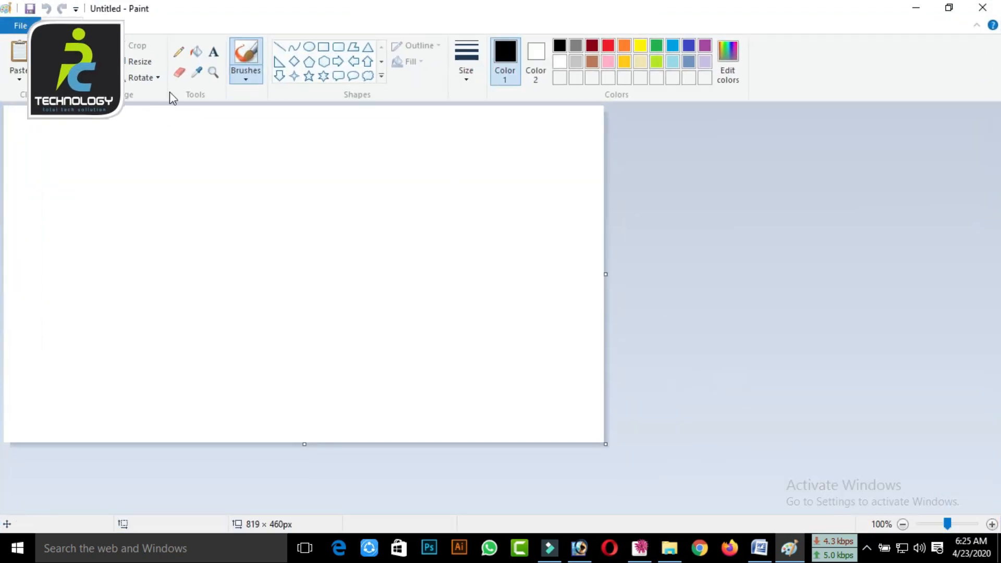
Draw a flag outline: a rectangle about 334 × 190 px, an ellipse about 207 × 127 px inside it, and a pole about 23 × 365 px beside it
click(322, 48)
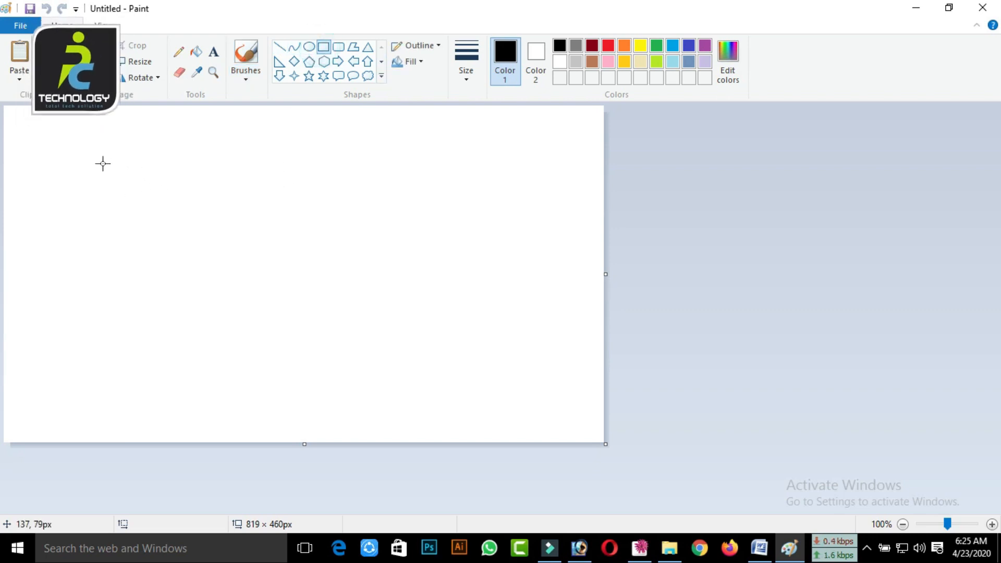
drag(92, 166, 337, 303)
click(309, 47)
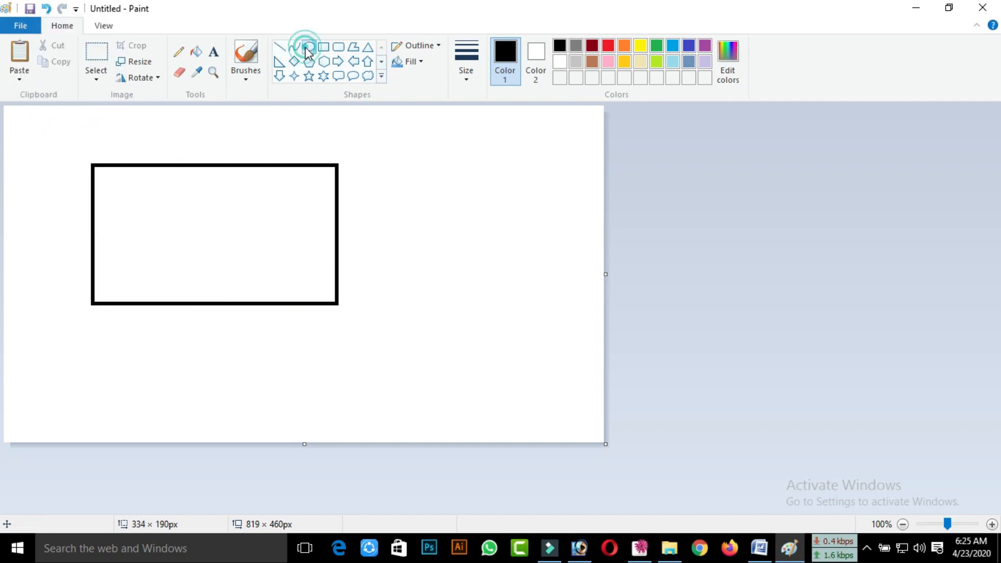
drag(134, 186, 286, 279)
click(323, 48)
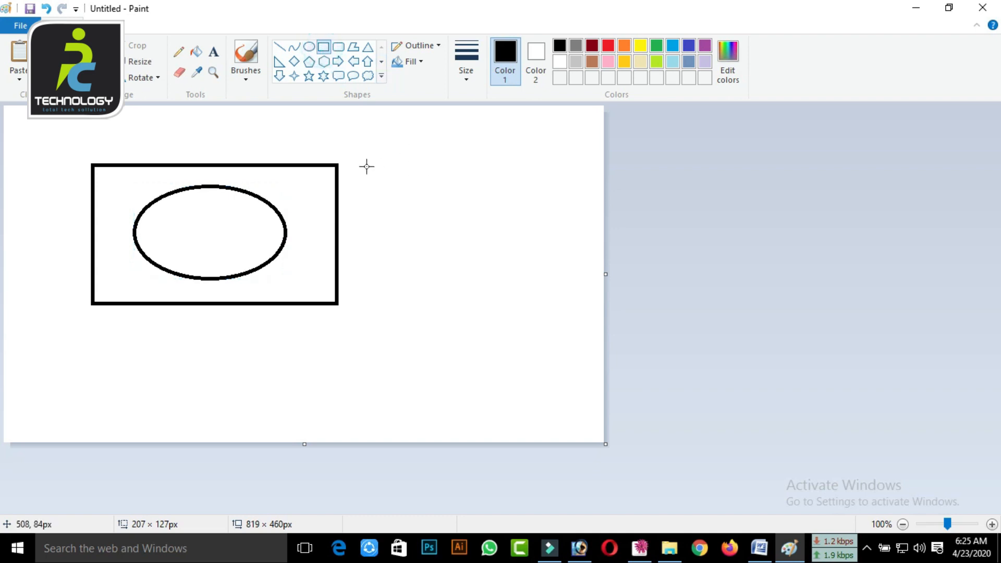
mouse_move(345, 164)
mouse_down()
mouse_move(398, 353)
mouse_move(363, 430)
mouse_up()
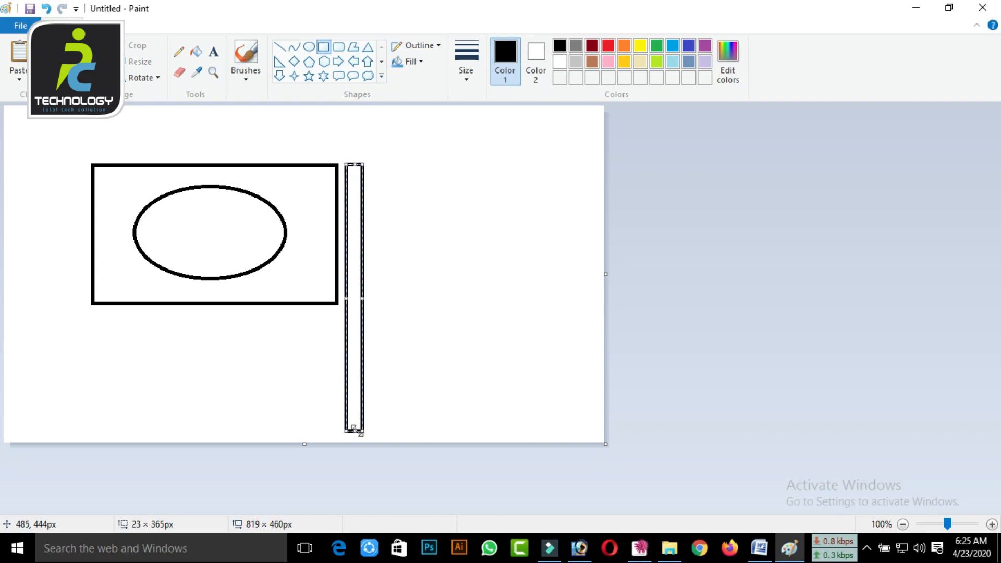
Fill the ellipse inside the flag and its outline with red
click(194, 55)
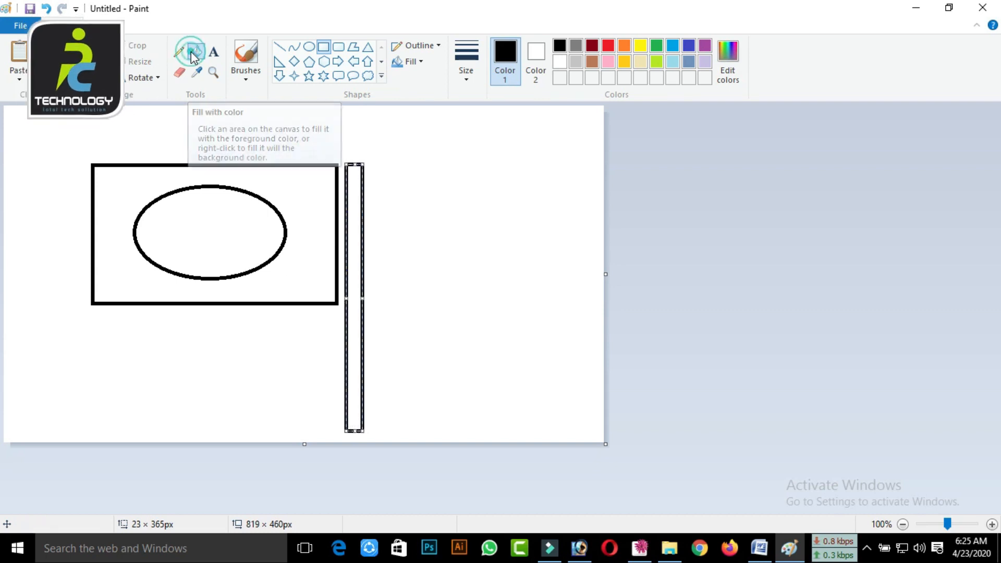
click(606, 48)
click(230, 244)
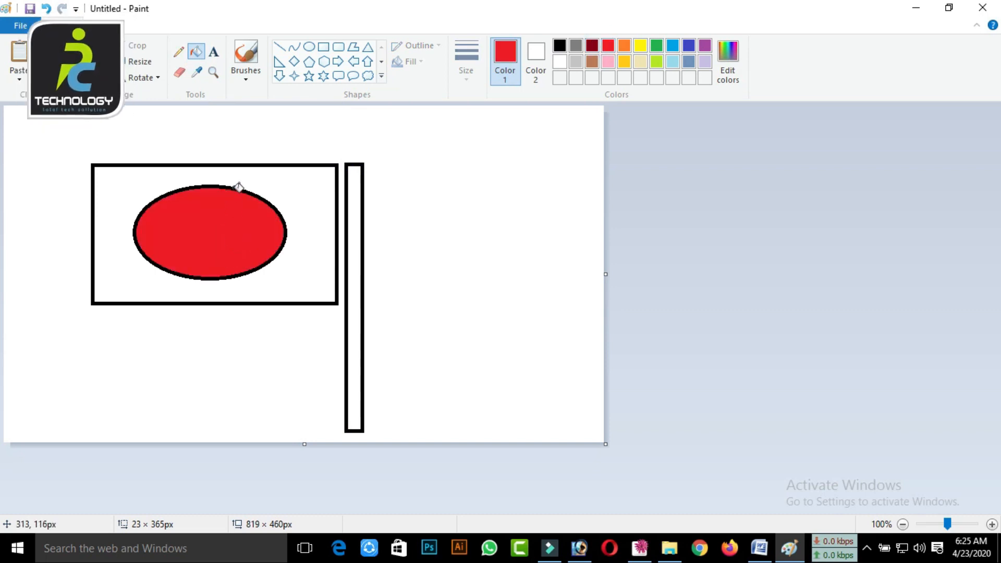
click(238, 186)
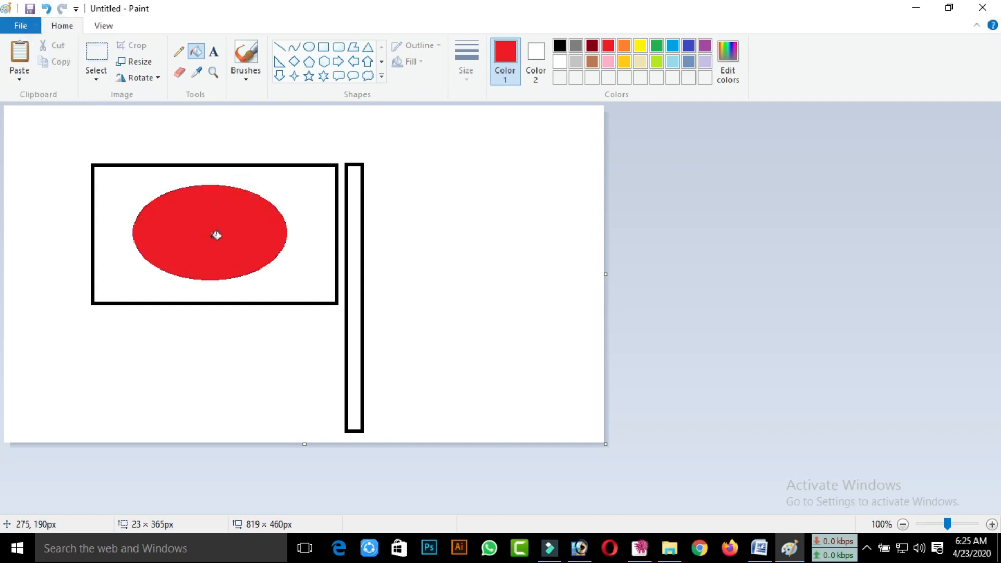
Fill the flag's field around the red ellipse with green and check it against the practice drawings in the Word handout
click(660, 48)
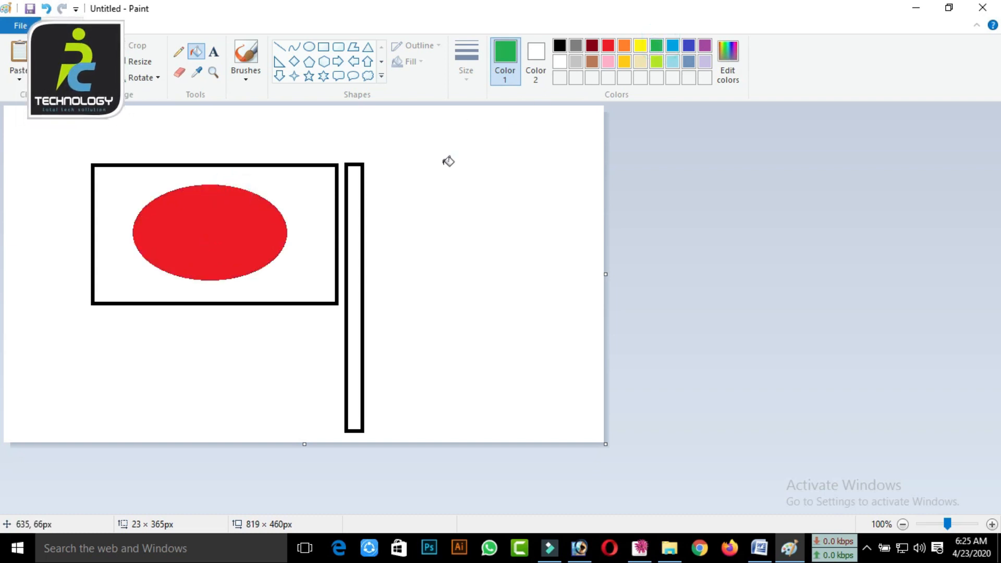
click(320, 202)
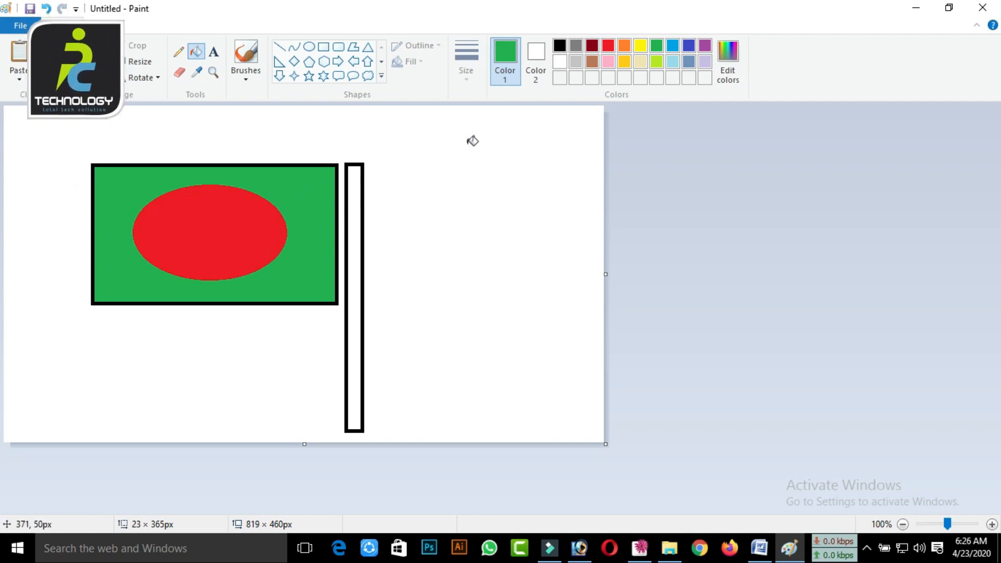
click(759, 548)
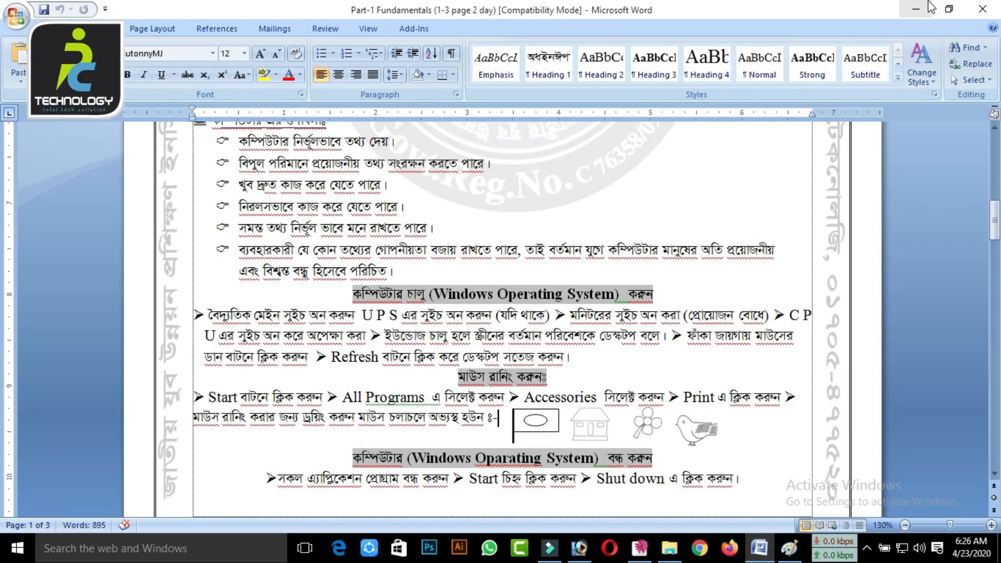
click(916, 9)
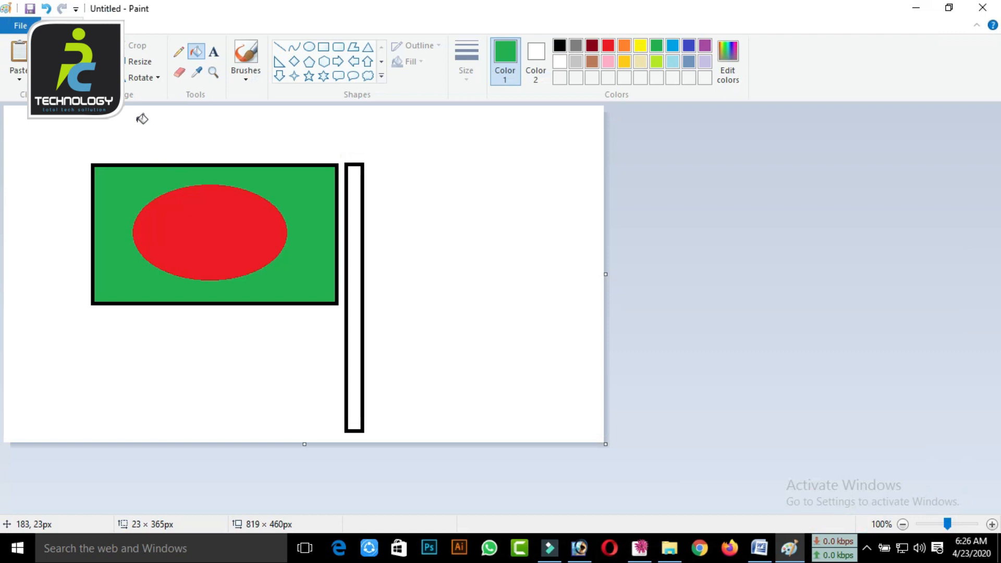
Try cutting an area about 479 × 417 px around the whole flag drawing, and undo the cut
click(100, 58)
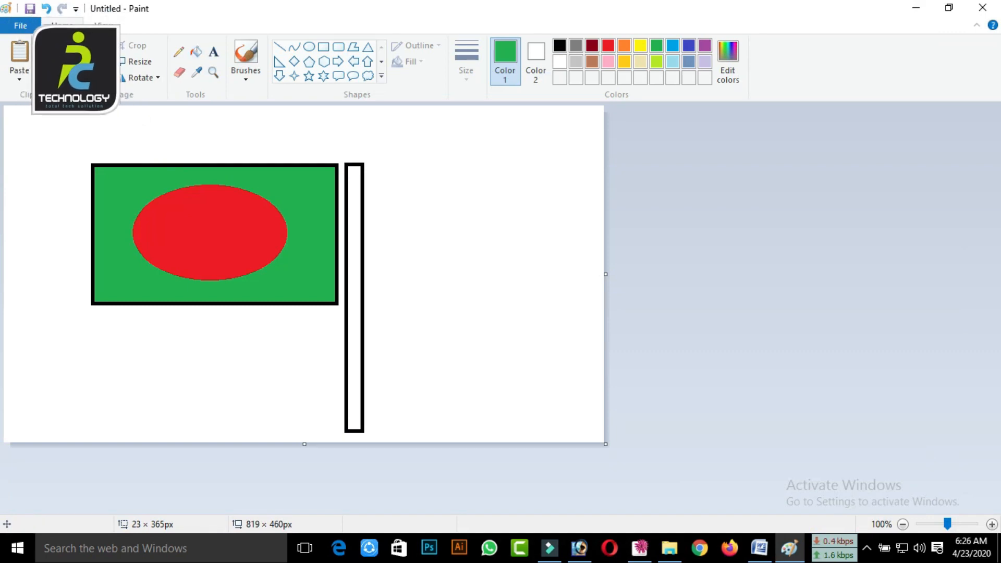
drag(67, 133, 408, 403)
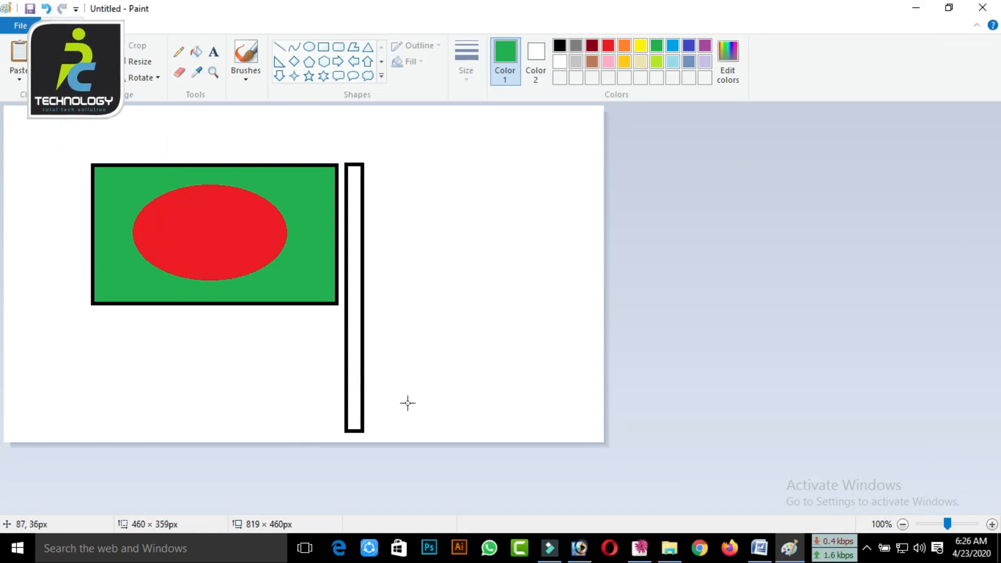
drag(419, 438, 418, 437)
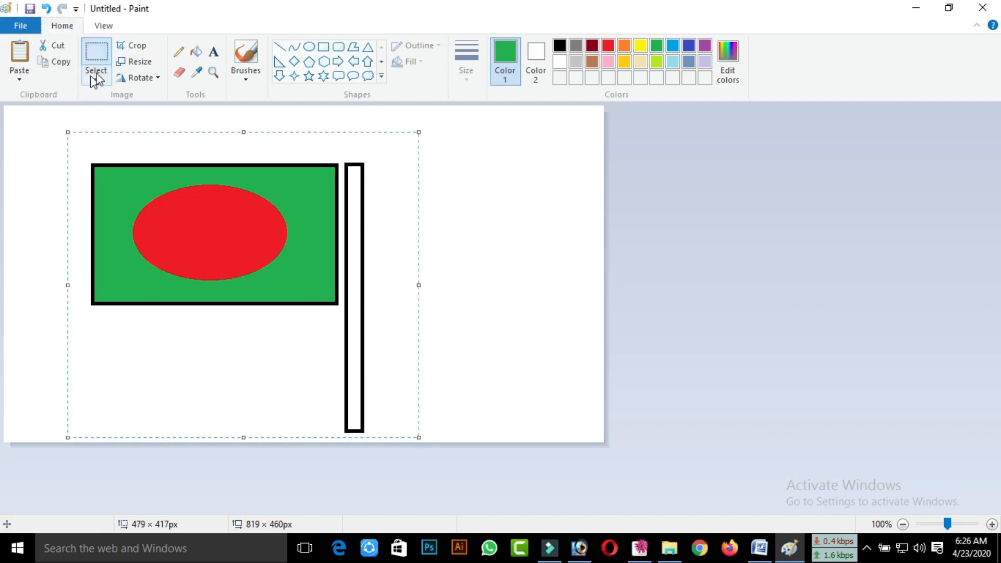
right_click(170, 213)
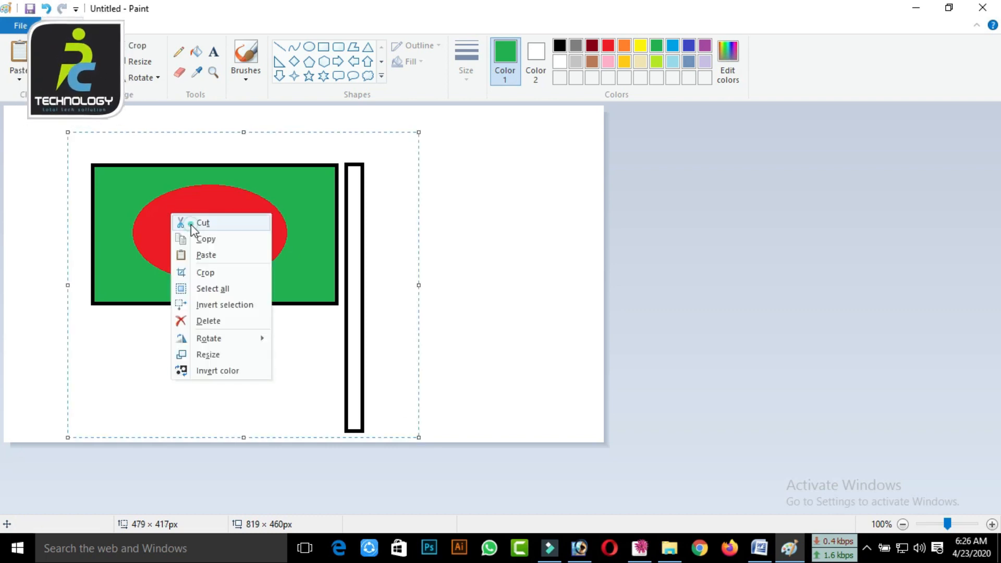
click(193, 223)
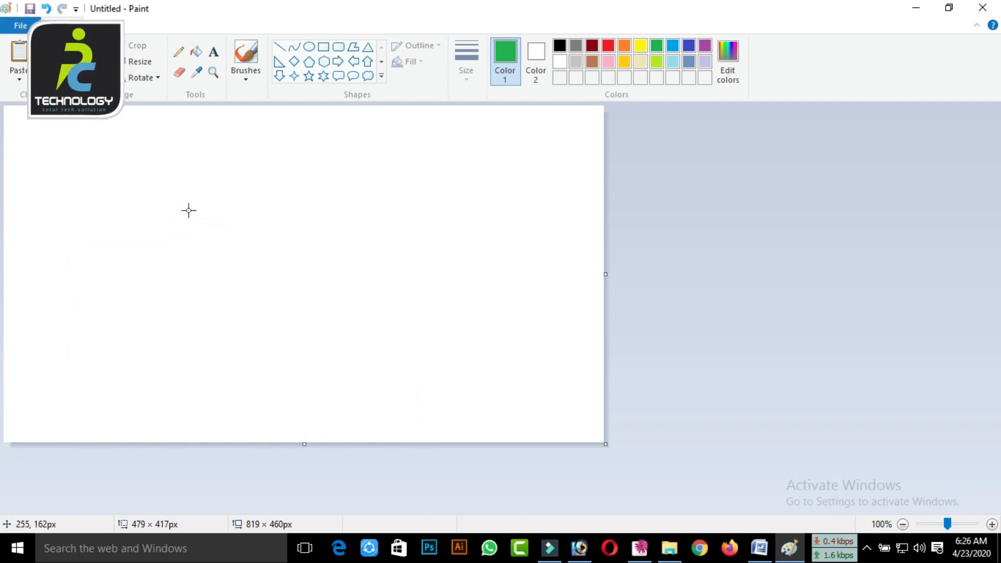
click(46, 9)
Erase parts of the flag with freehand strokes and delete the rest with a selection about 461 × 406 px
click(181, 73)
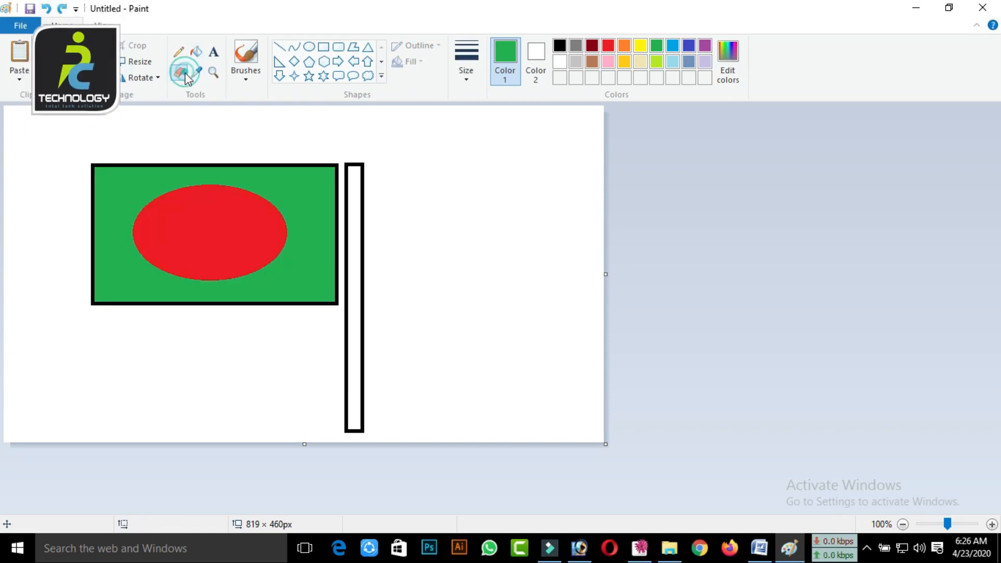
mouse_move(244, 178)
mouse_down()
mouse_move(248, 168)
mouse_move(135, 185)
mouse_move(71, 182)
mouse_move(118, 156)
mouse_move(214, 166)
mouse_move(54, 248)
mouse_move(75, 279)
mouse_move(449, 313)
mouse_move(375, 382)
mouse_move(104, 141)
mouse_up()
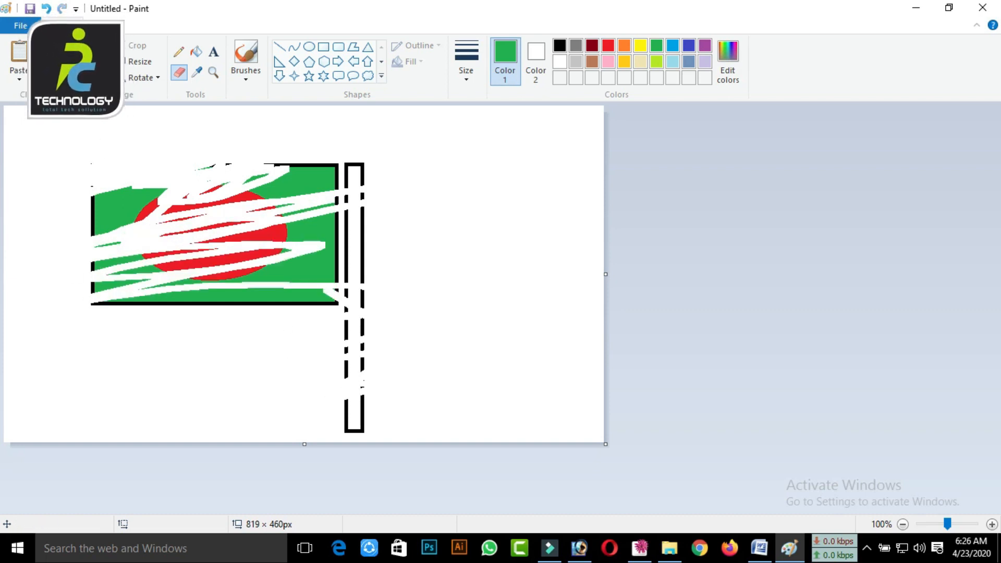
click(103, 78)
click(105, 112)
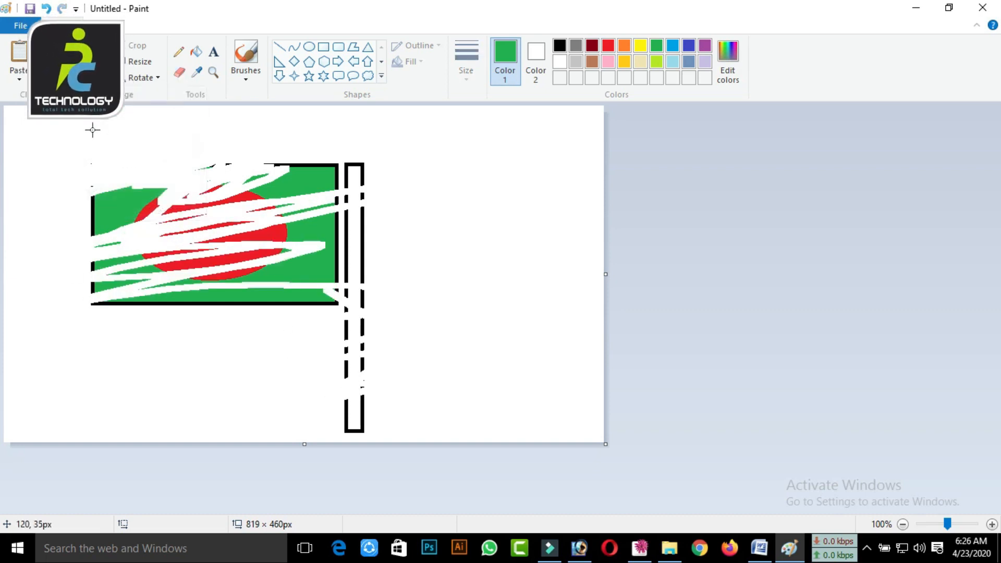
drag(58, 140, 396, 437)
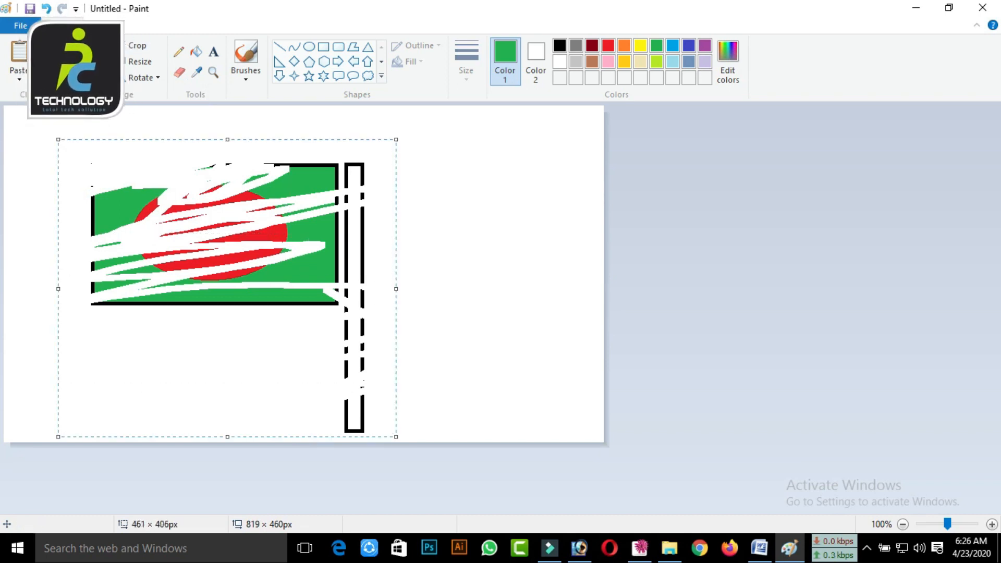
key(Delete)
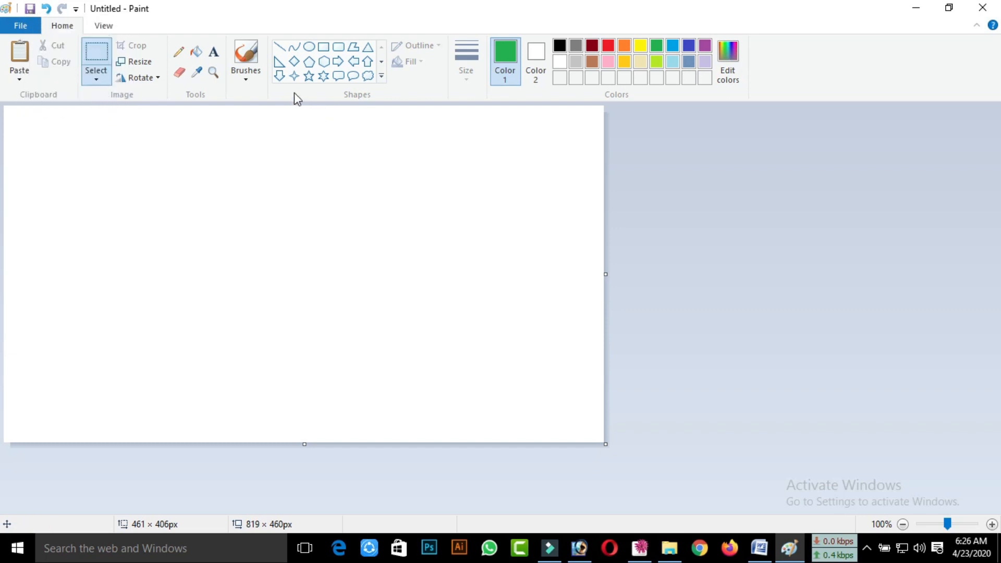
Look up the house drawing in the Word handout's mouse practice section and return to Paint
click(916, 9)
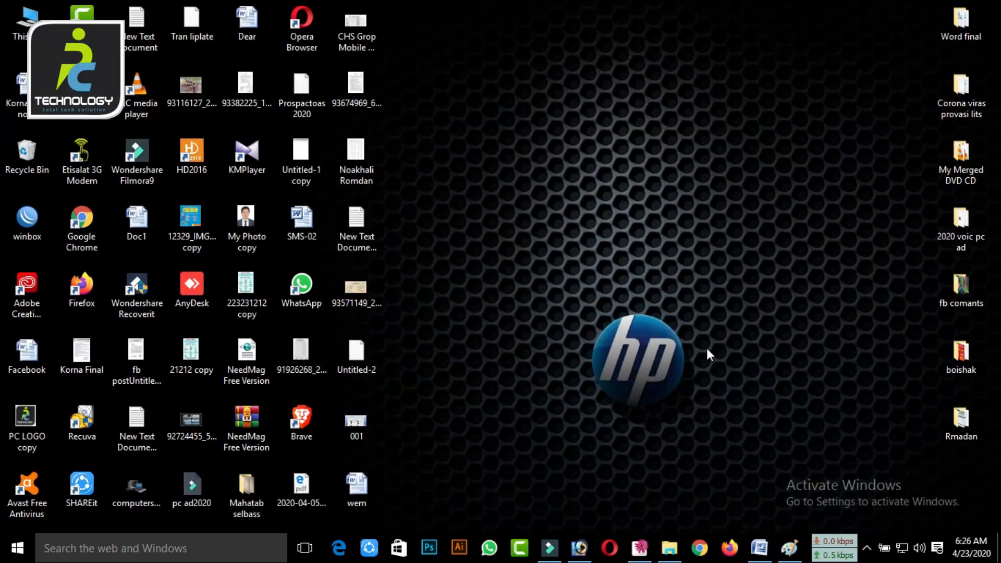
click(767, 539)
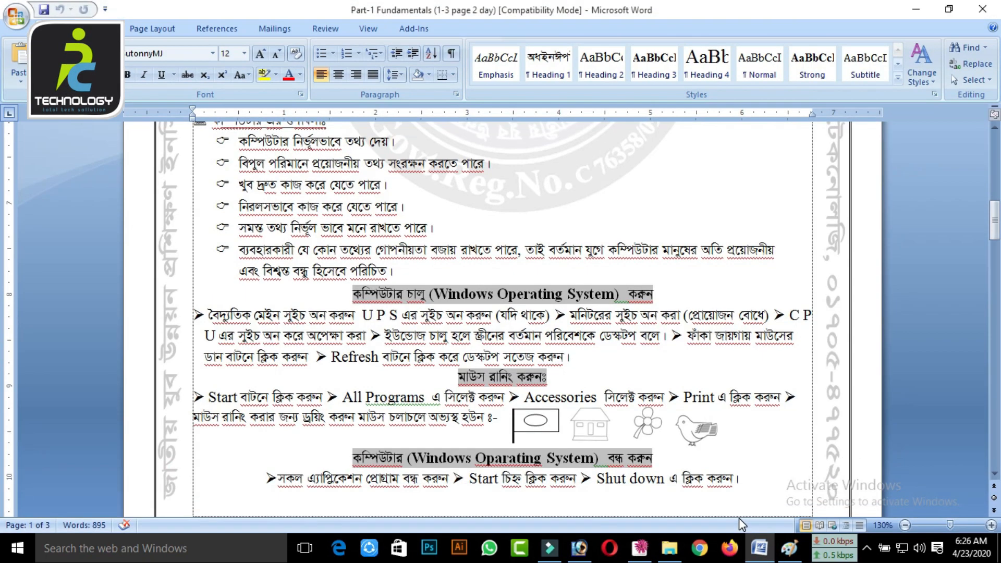
click(917, 8)
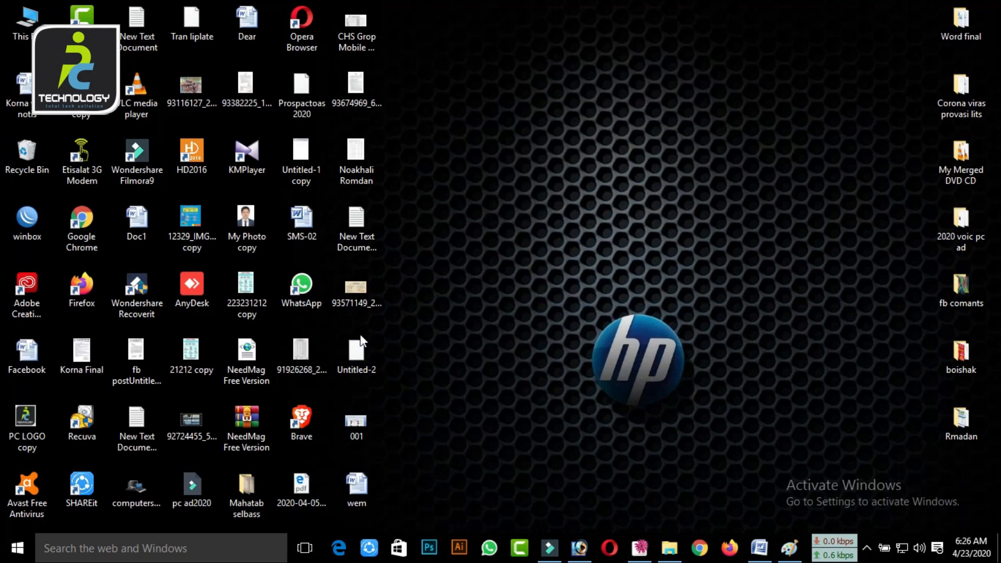
click(789, 548)
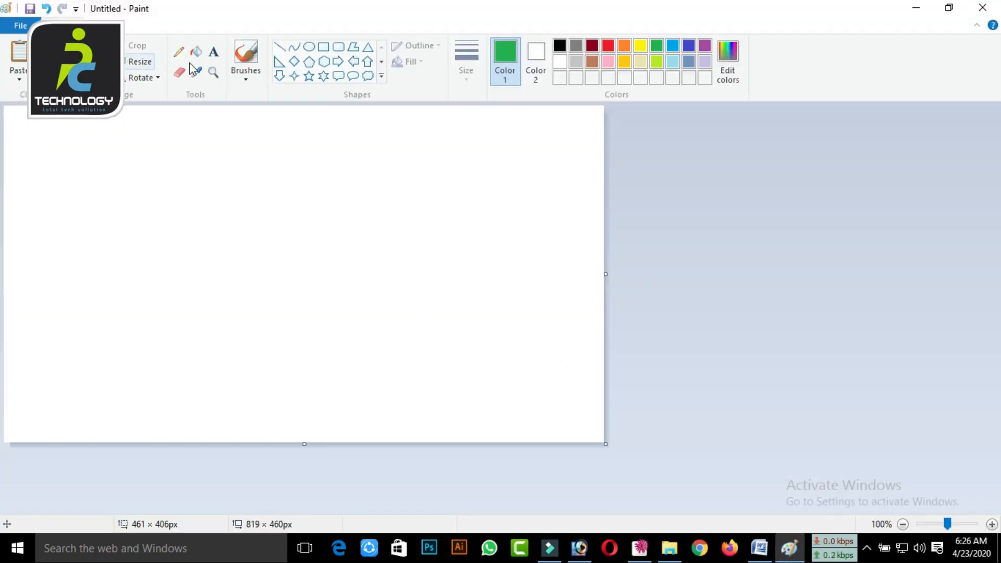
Draw a green rectangle for the house wall and a slanted line about 92 × 92 px for the roof's left slope
click(324, 46)
drag(197, 219, 360, 355)
click(281, 47)
drag(180, 236, 247, 169)
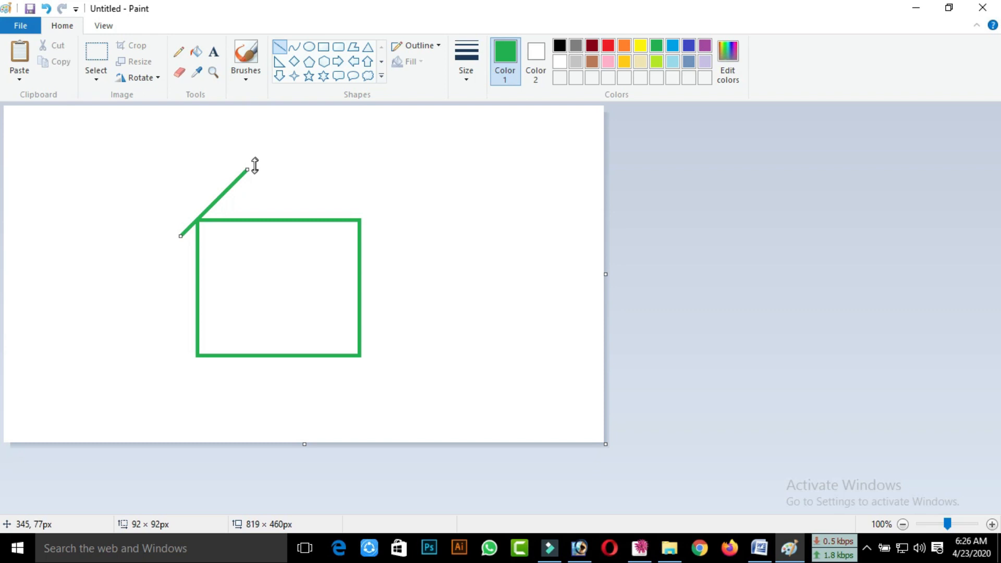
mouse_move(246, 167)
mouse_down()
mouse_move(260, 168)
mouse_move(248, 170)
mouse_up()
Complete the roof with a ridge line, a right slope about 73 × 108 px and an eaves line about 271 × 7 px
click(279, 47)
click(265, 178)
mouse_move(247, 168)
mouse_down()
mouse_move(326, 168)
mouse_move(381, 247)
mouse_up()
click(354, 166)
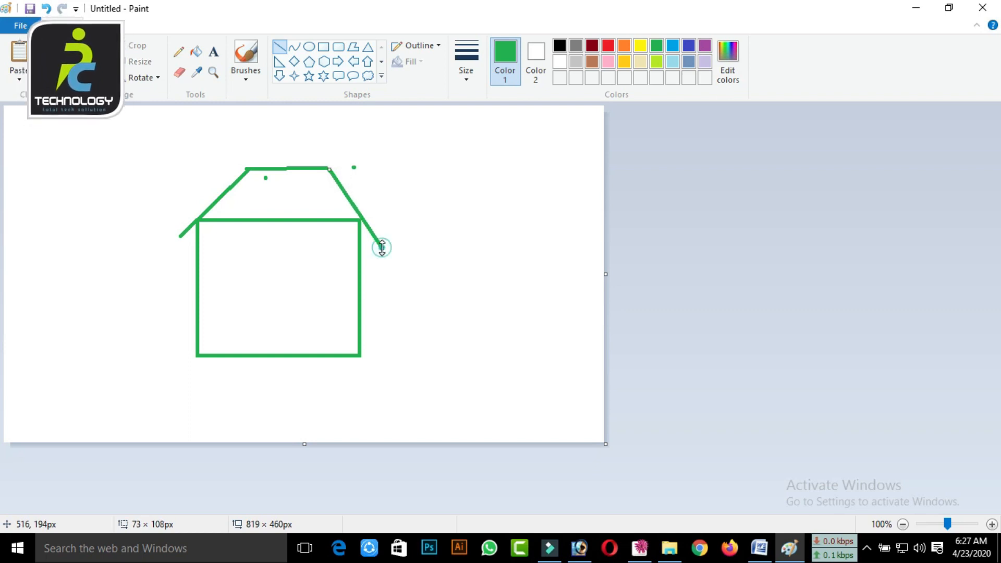
drag(181, 238, 379, 241)
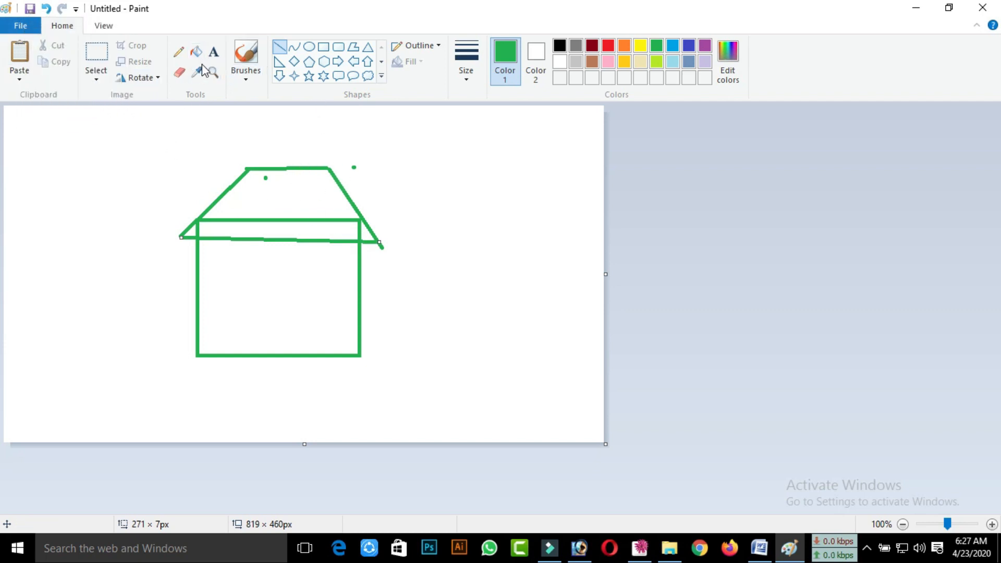
Erase the two stray green dots near the ridge and the overhanging end of the roof's right slope
click(179, 73)
click(266, 178)
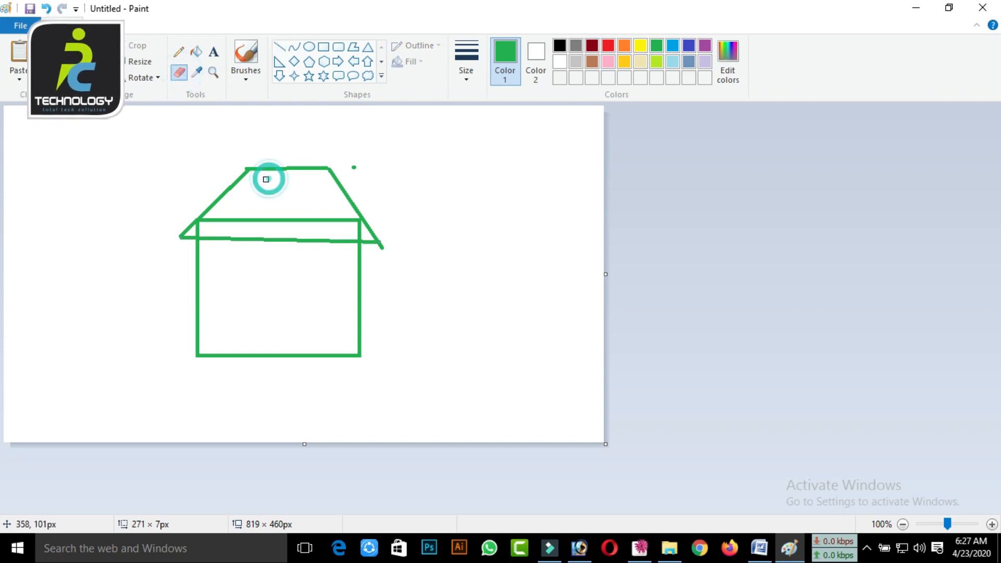
click(353, 166)
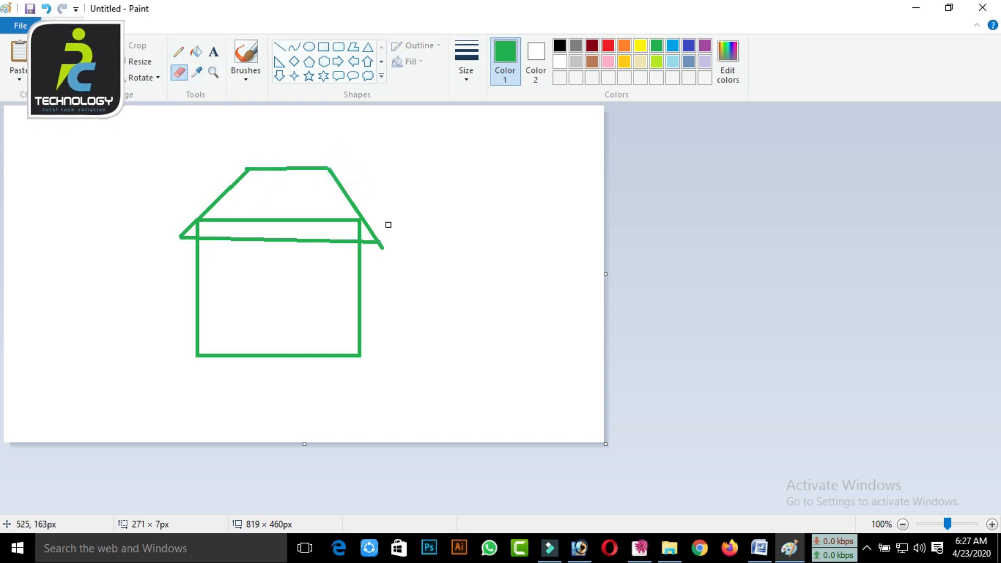
drag(385, 243, 379, 249)
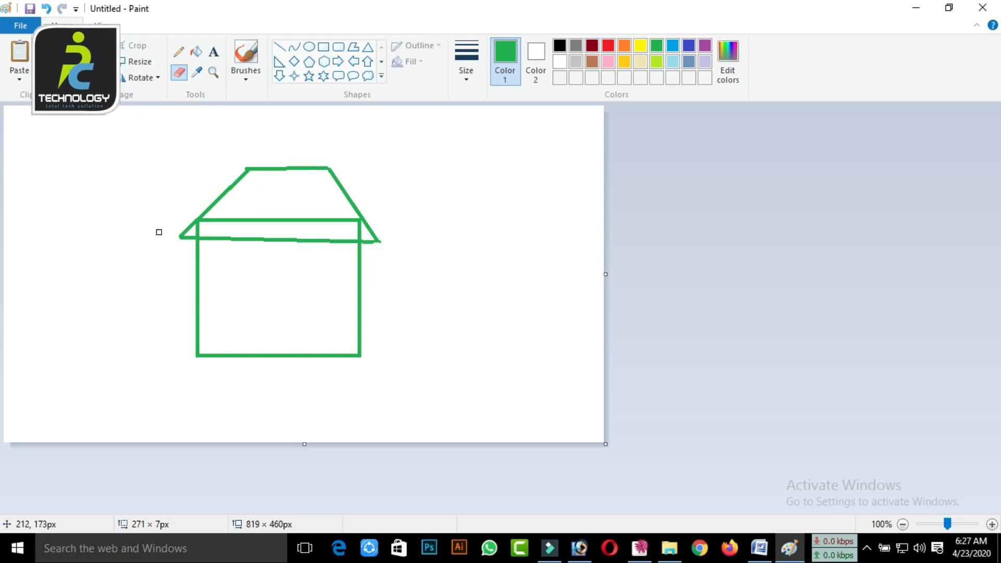
Draw a door about 52 × 155 px, a right window about 45 × 70 px and a left window about 47 × 68 px
click(320, 50)
drag(262, 240, 300, 354)
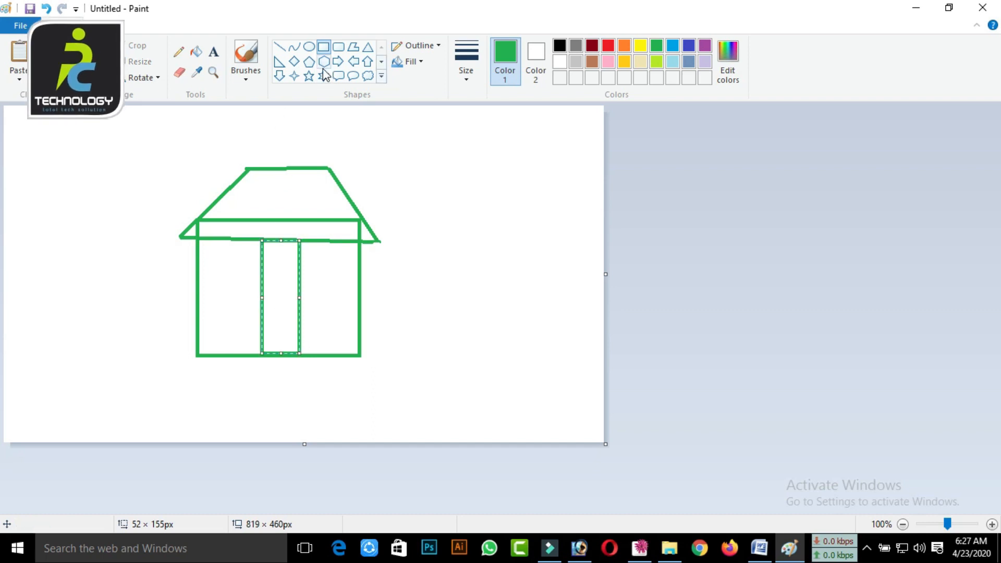
drag(316, 266, 348, 315)
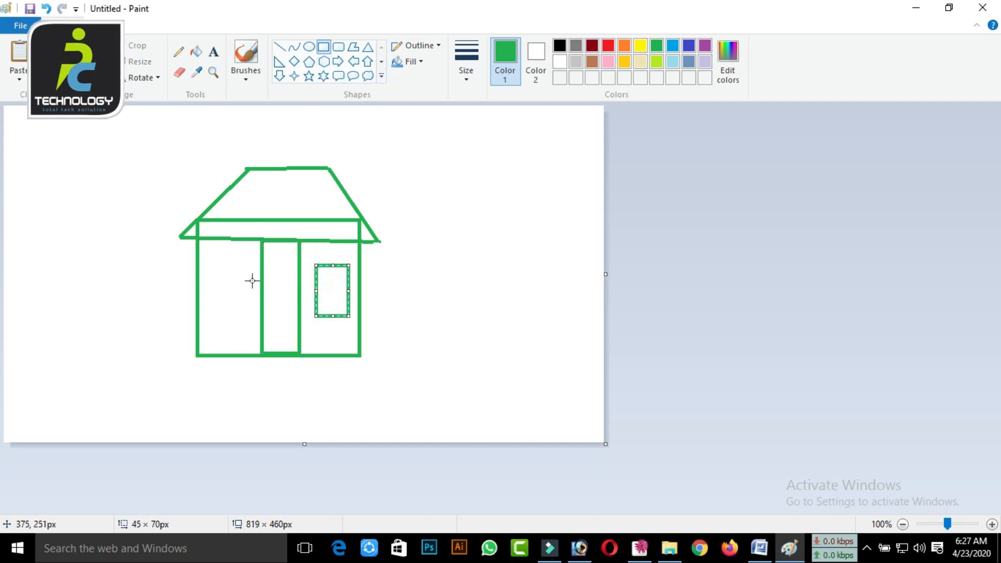
drag(212, 271, 246, 320)
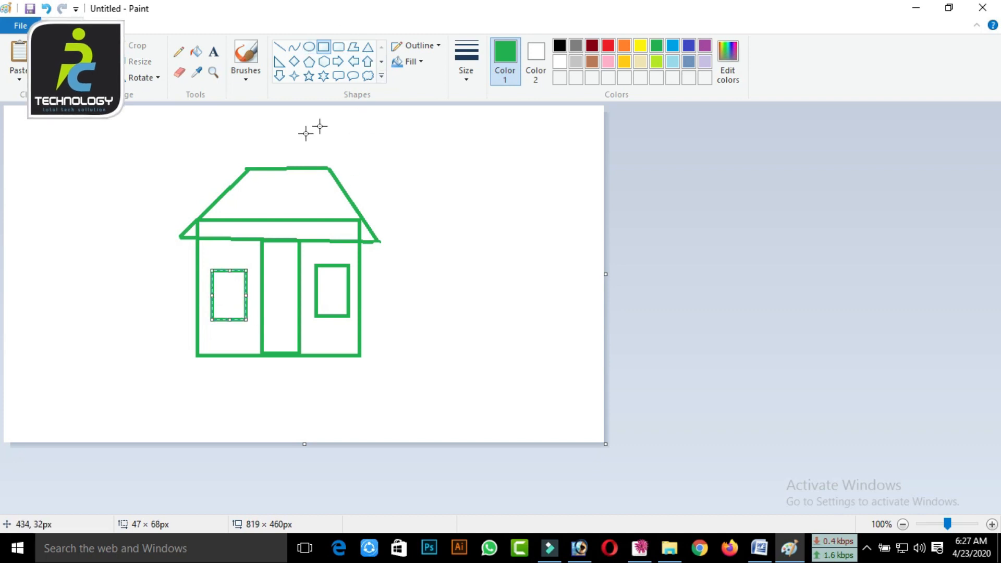
Erase the upper edge and side pieces of the wall rectangle that lie inside the roof
click(179, 72)
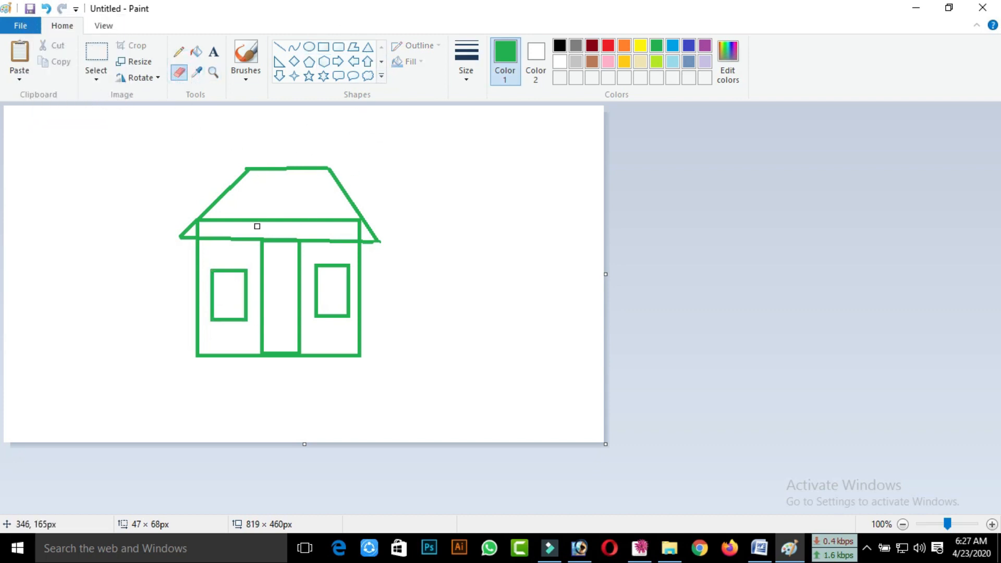
click(220, 222)
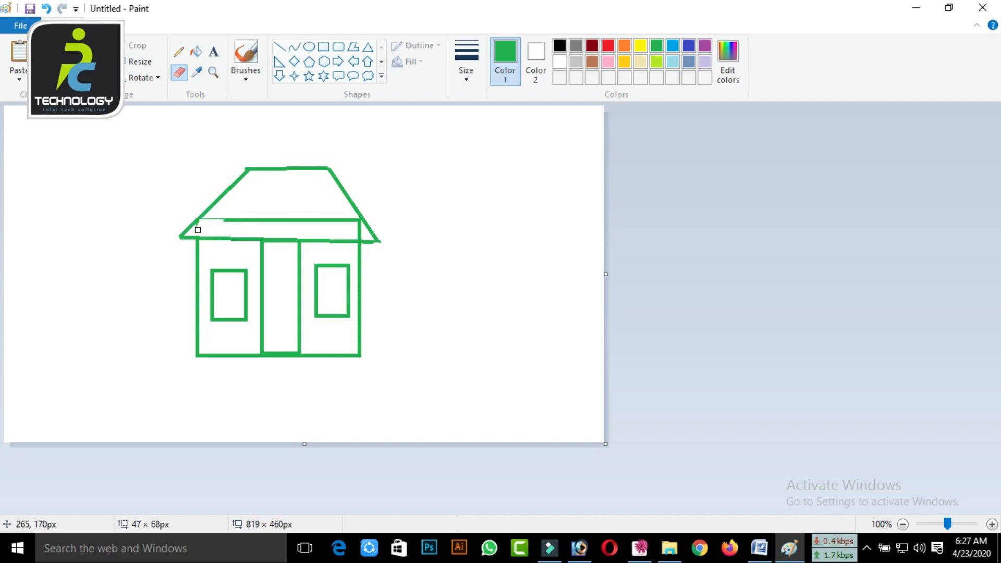
drag(197, 223, 234, 217)
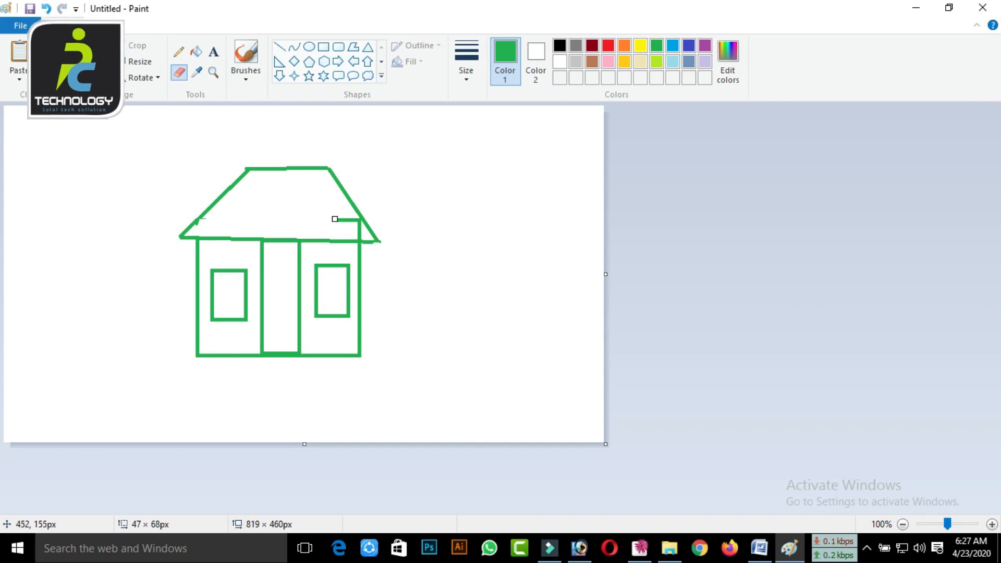
drag(354, 220, 359, 235)
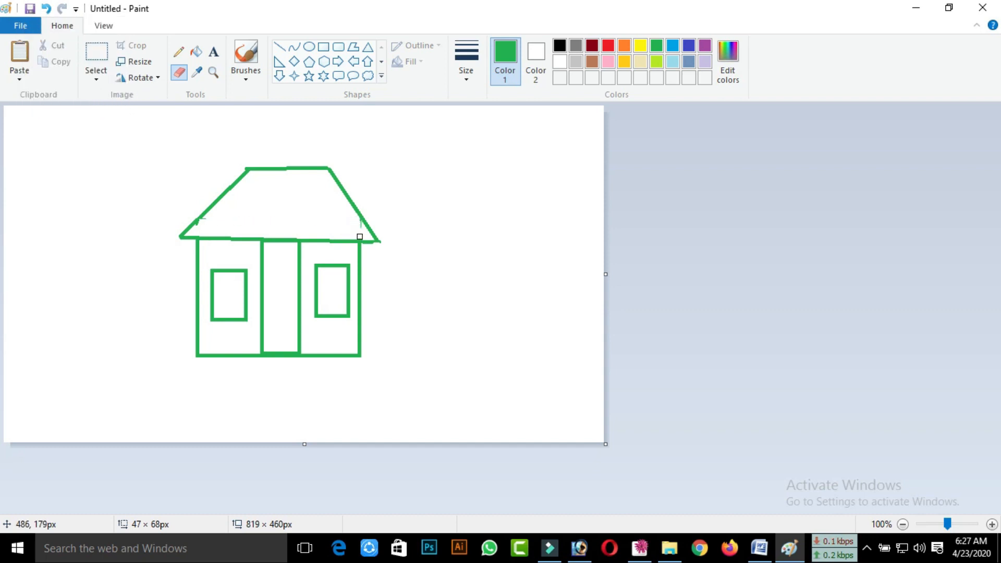
Fill the roof and both windows with blue and the door with black
click(197, 53)
click(673, 51)
click(275, 214)
click(345, 287)
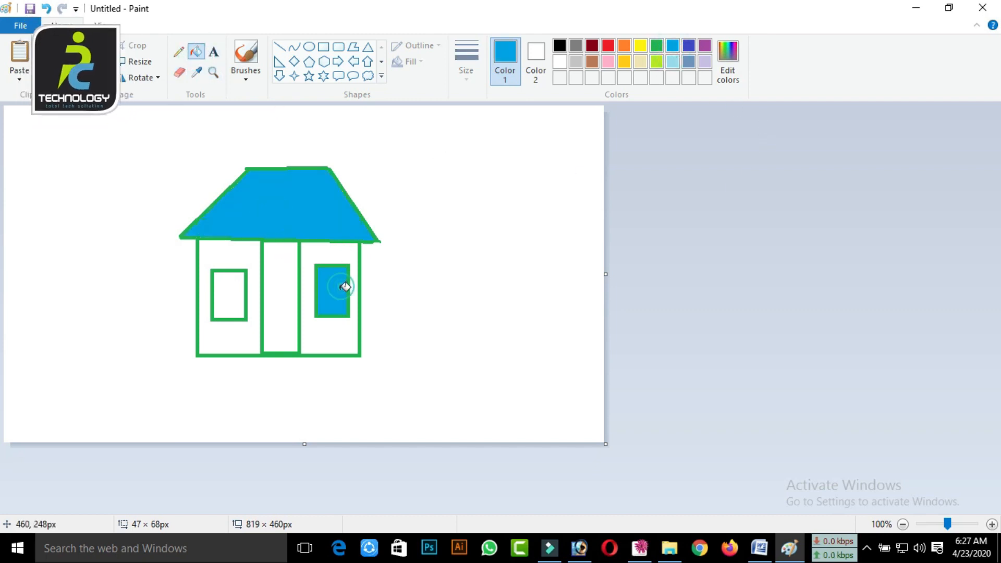
click(225, 292)
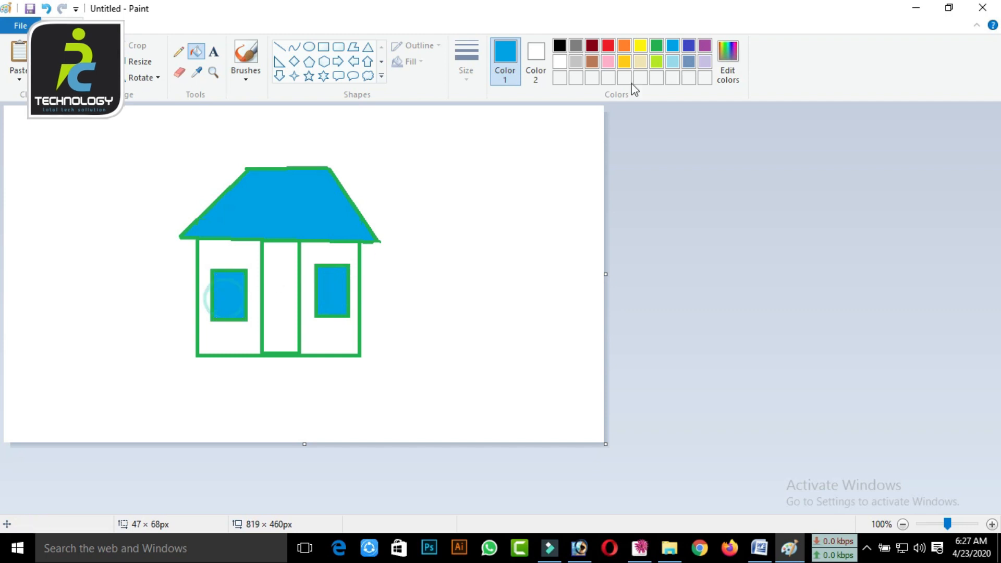
click(561, 46)
click(281, 289)
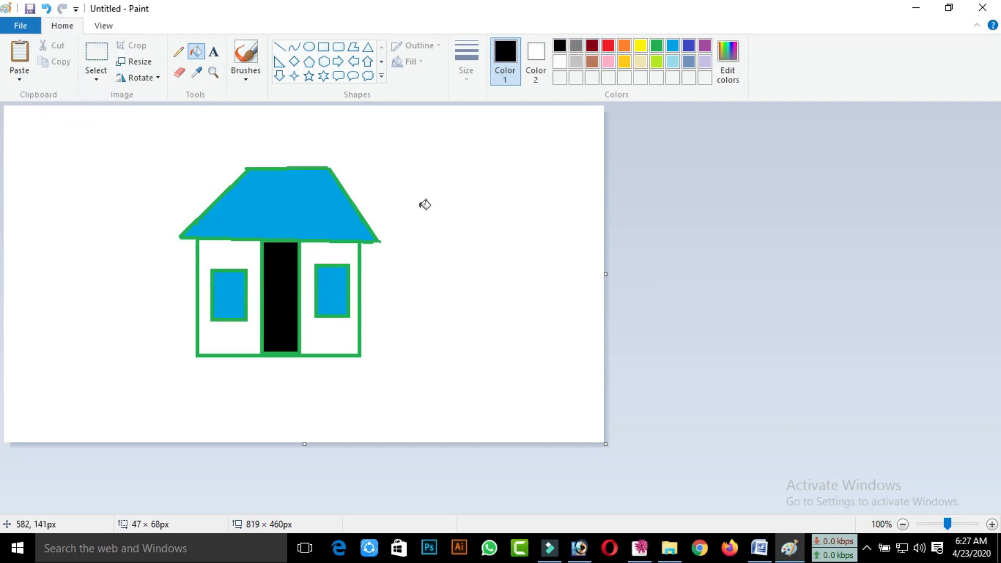
Check the example drawings in the Word handout and delete the whole house from the Paint canvas
click(760, 548)
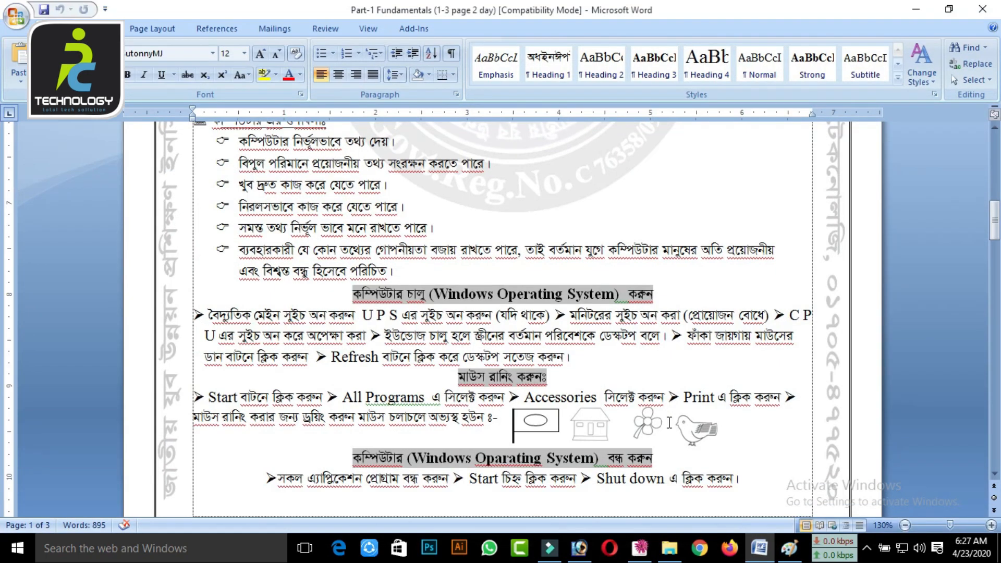
click(920, 16)
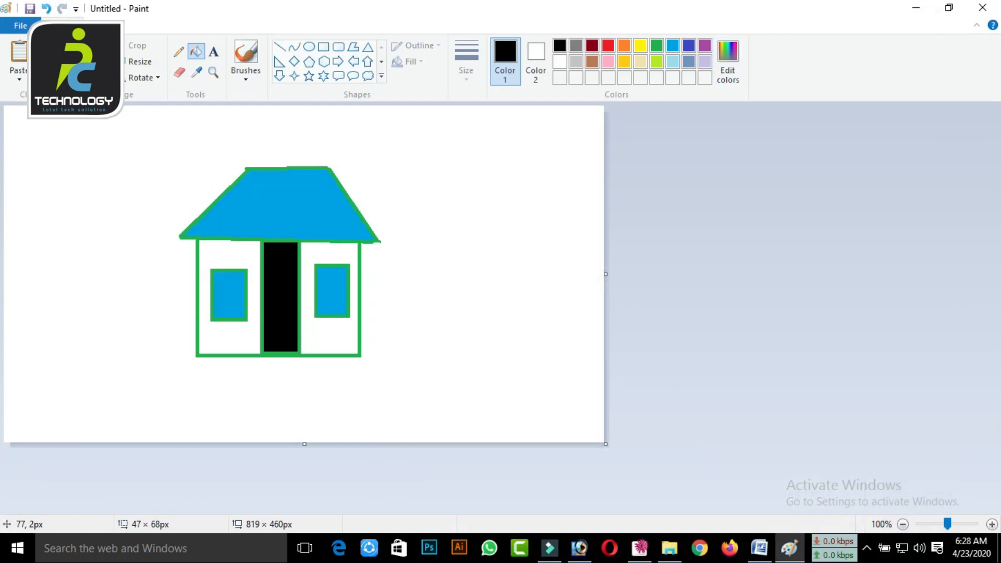
click(97, 62)
drag(130, 123, 414, 408)
key(Delete)
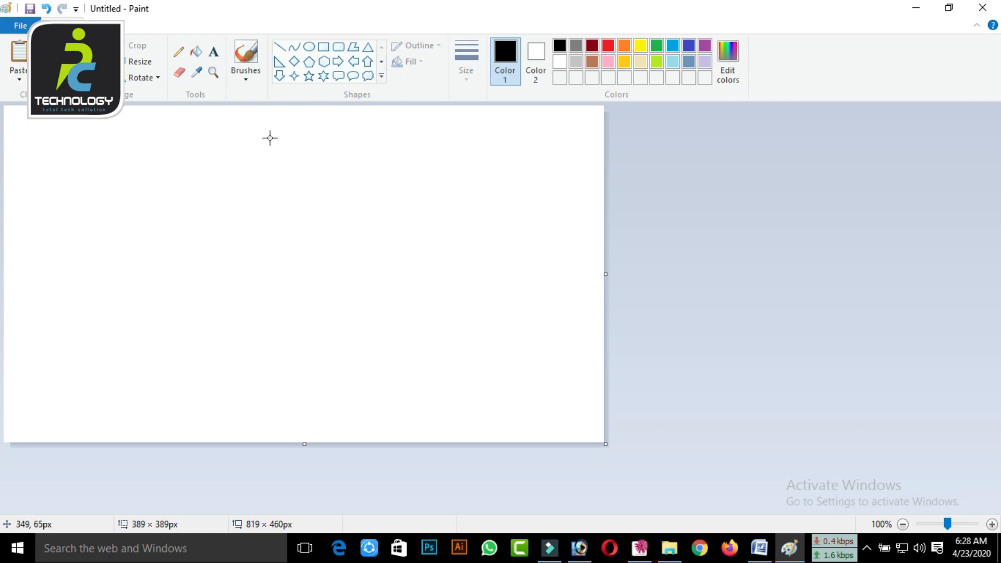
Draw a black circle about 62 × 61 px near the middle of the empty canvas as the flower's centre
click(179, 51)
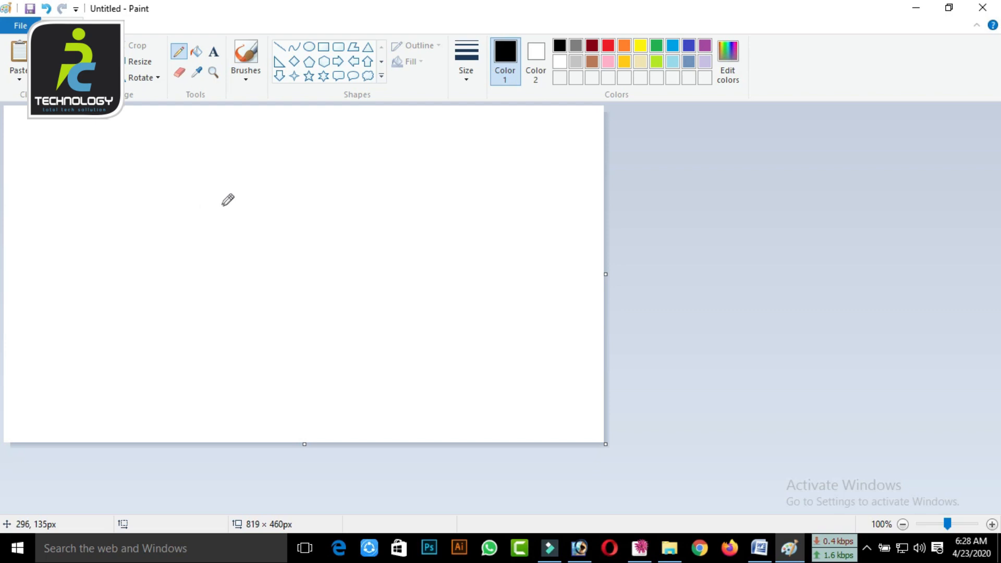
click(309, 47)
drag(249, 220, 295, 265)
With the Pencil, draw four freehand petals around the circle and a curved stem running down below it
click(179, 52)
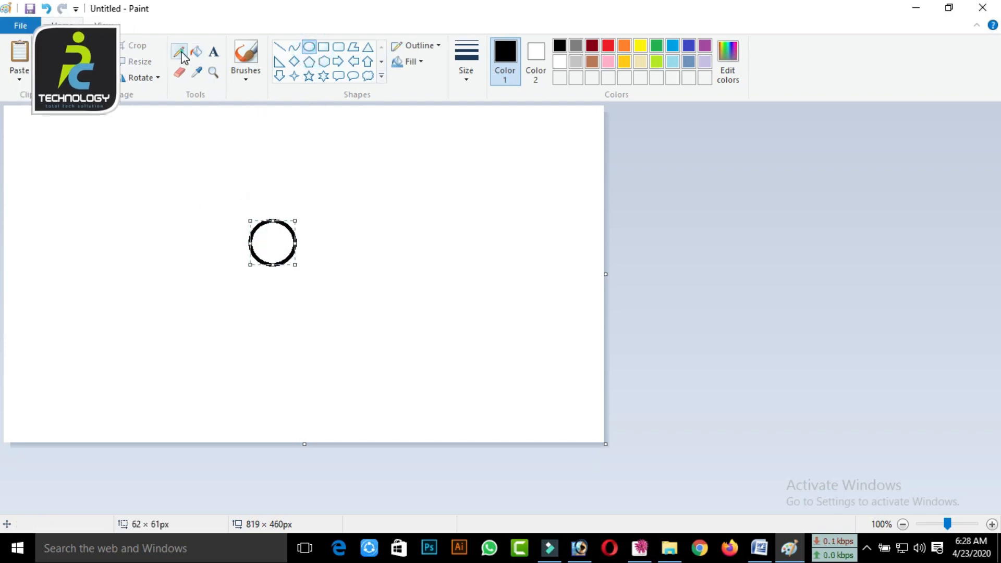
mouse_move(277, 219)
mouse_down()
mouse_move(292, 181)
mouse_move(330, 167)
mouse_up()
mouse_move(385, 221)
mouse_down()
mouse_move(293, 251)
mouse_move(345, 306)
mouse_move(333, 330)
mouse_move(283, 326)
mouse_move(259, 265)
mouse_move(219, 290)
mouse_move(194, 288)
mouse_move(214, 226)
mouse_up()
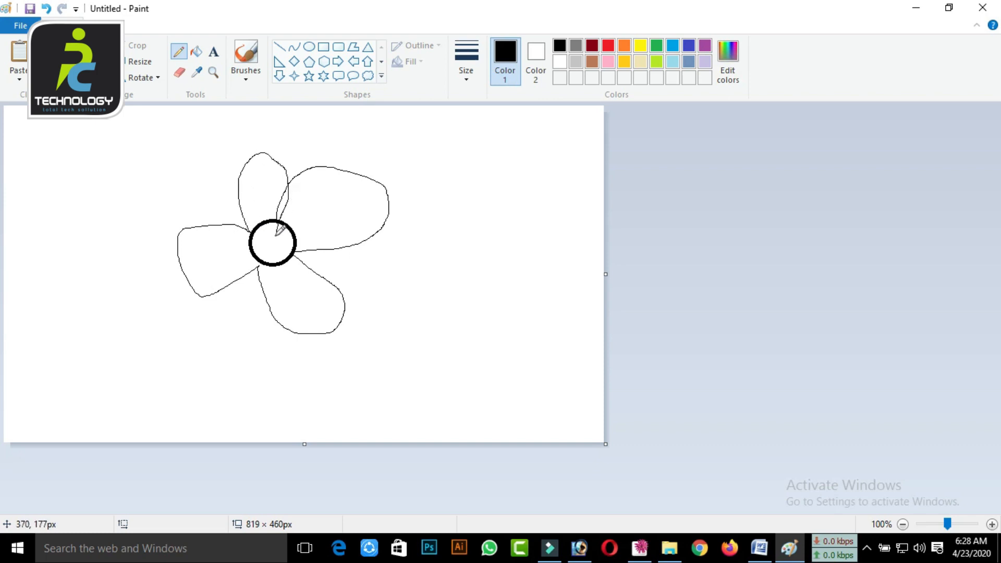
mouse_move(260, 267)
mouse_down()
mouse_move(230, 311)
mouse_move(219, 351)
mouse_move(242, 404)
mouse_move(302, 432)
mouse_up()
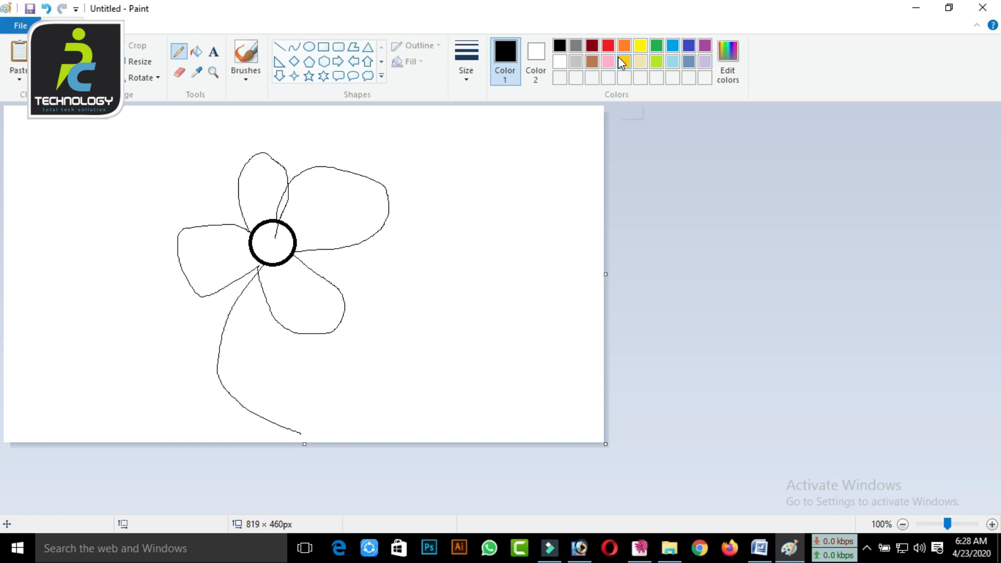
Fill the four petals with green and the flower's centre with red
click(196, 51)
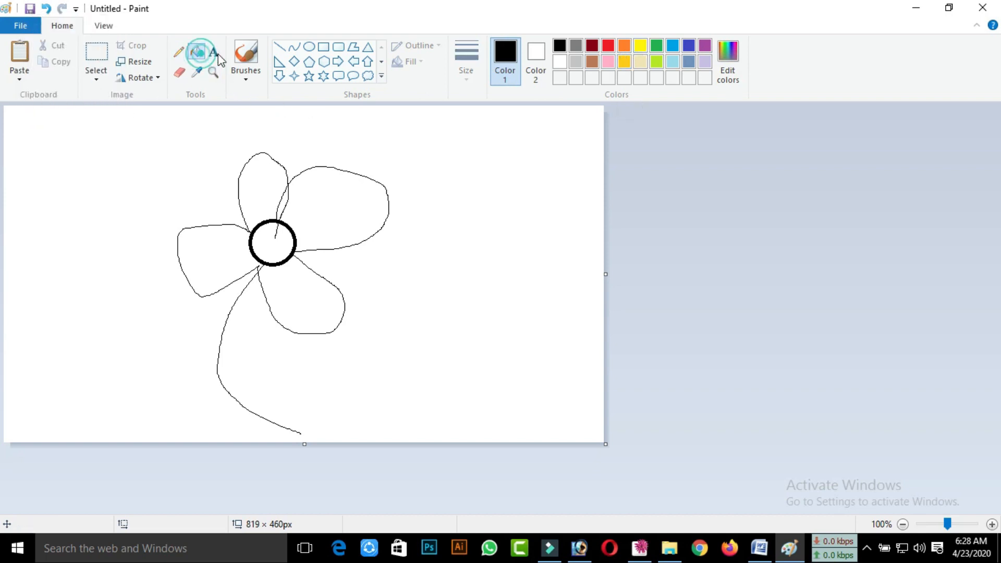
click(656, 45)
click(307, 204)
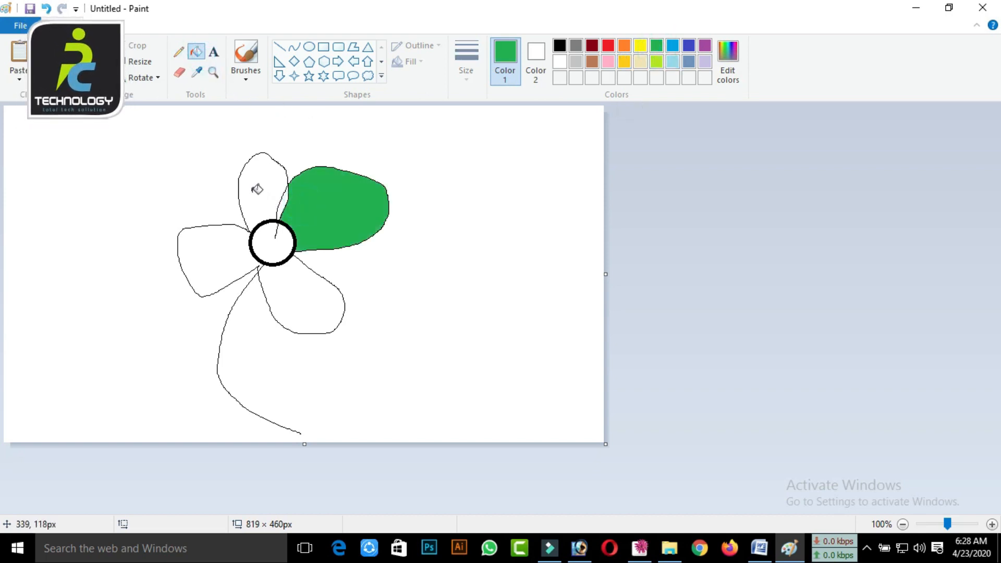
click(277, 187)
click(225, 248)
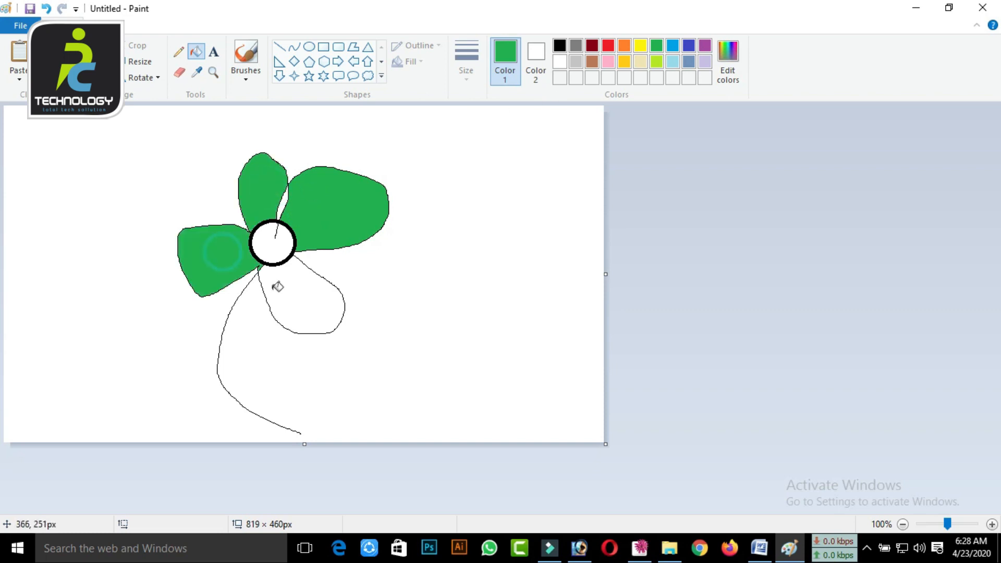
click(274, 287)
click(609, 46)
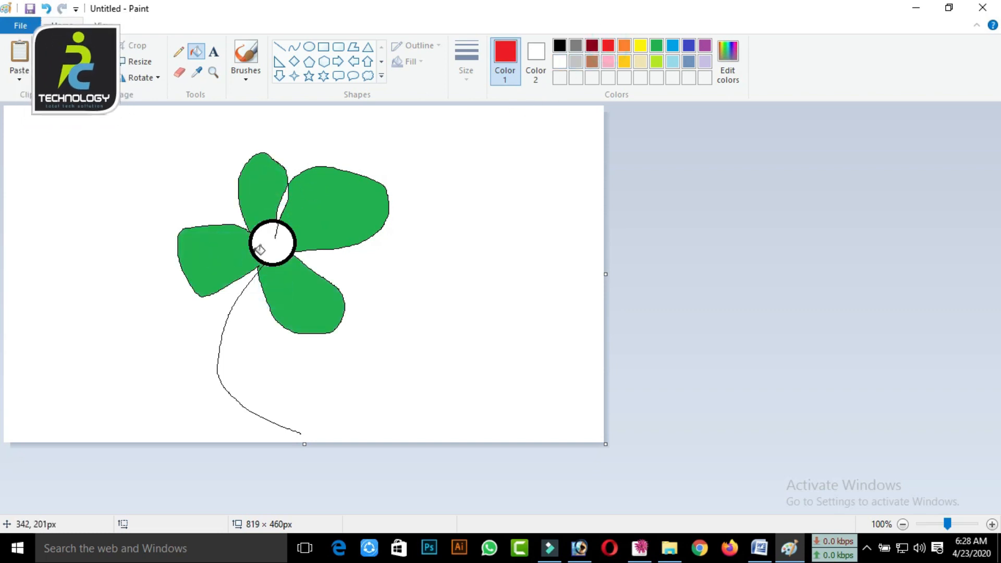
click(263, 241)
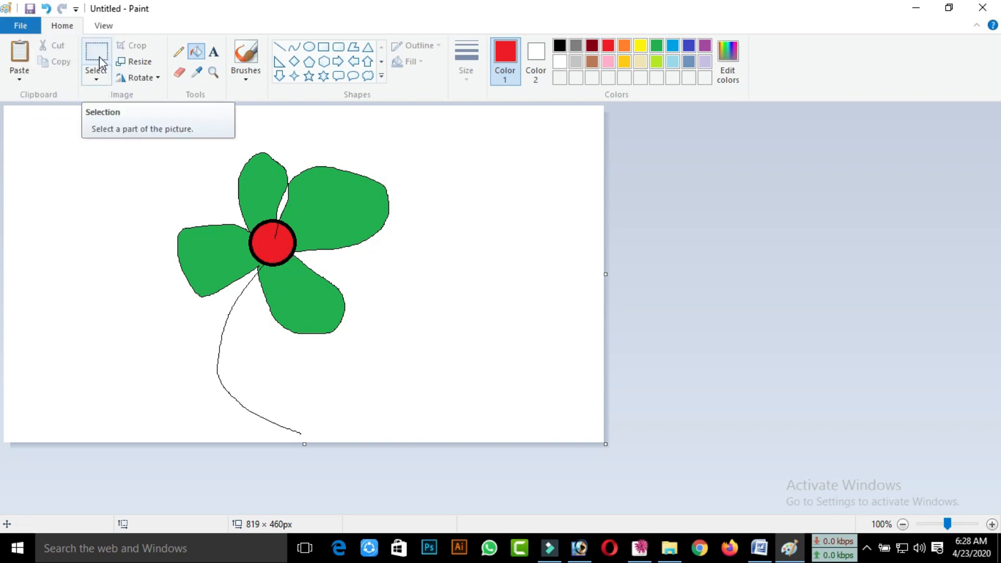
Look at the bird example in the Word handout and return to the Paint drawing
click(910, 9)
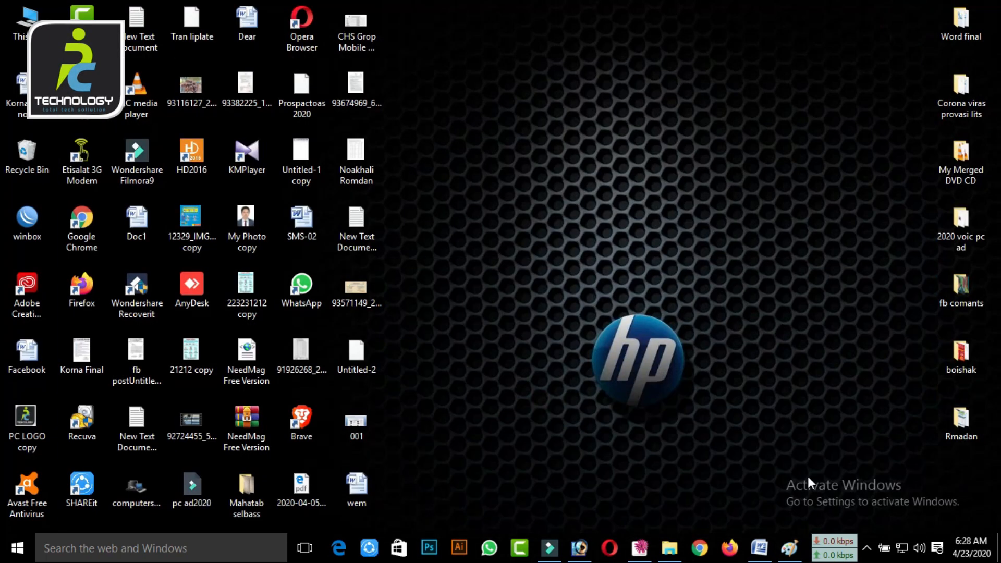
click(759, 547)
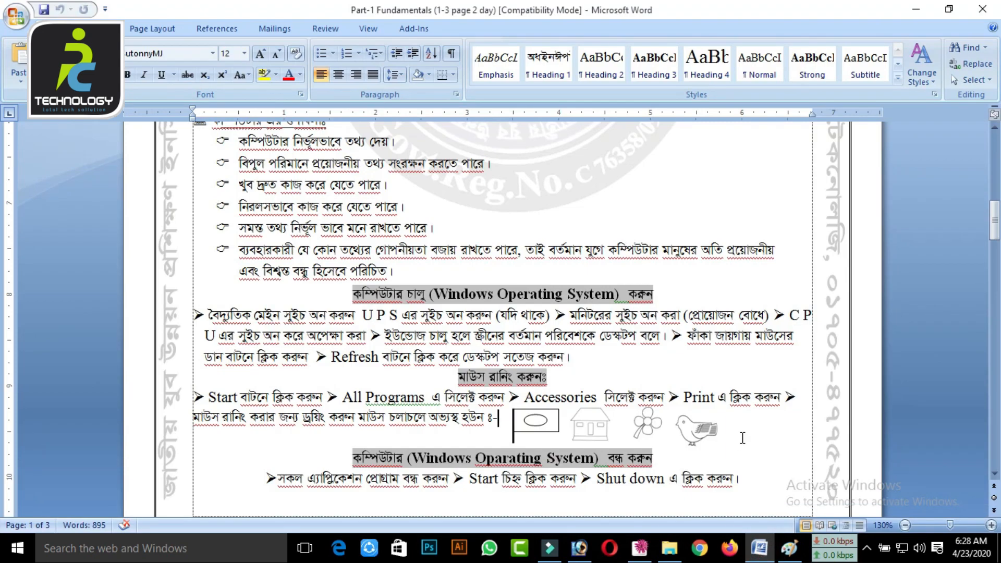
click(917, 10)
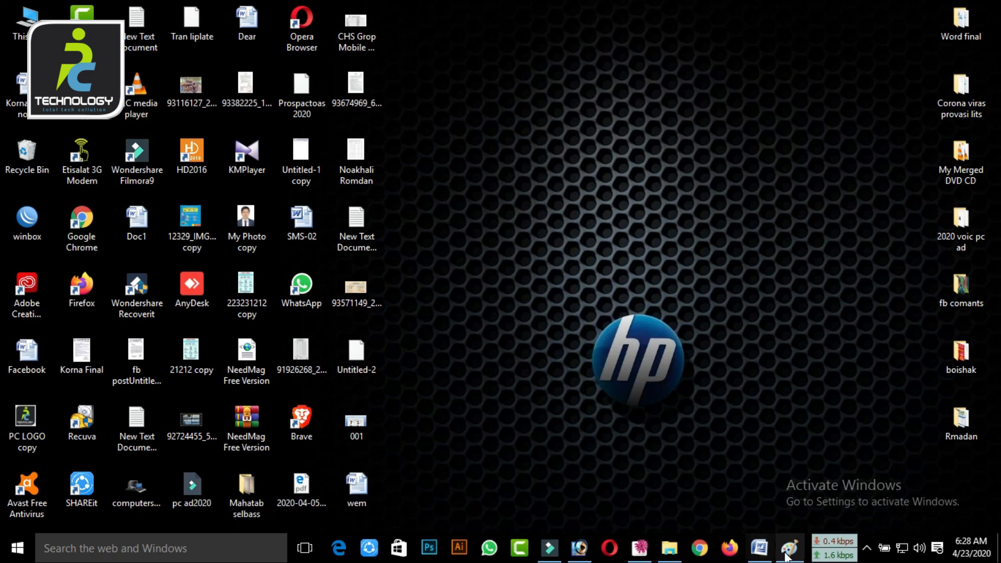
click(787, 556)
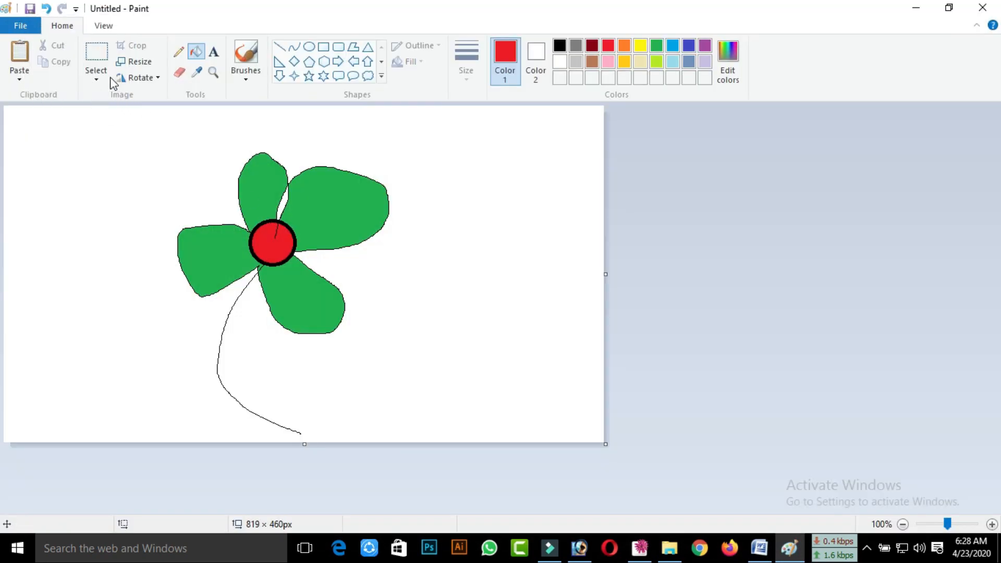
Select an area of about 442 × 427 px around the whole flower and remove it from the canvas
drag(127, 129, 451, 441)
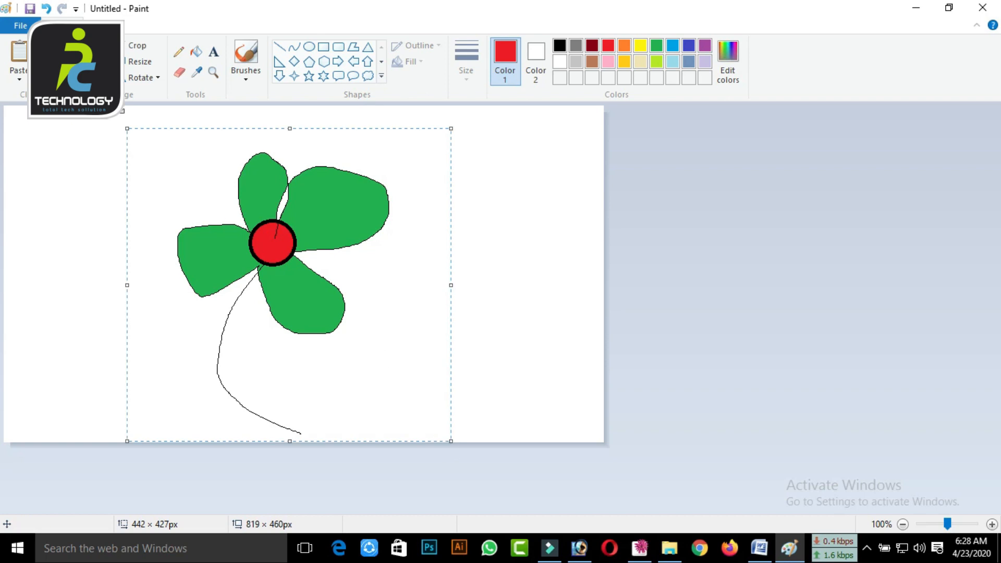
right_click(251, 199)
click(271, 211)
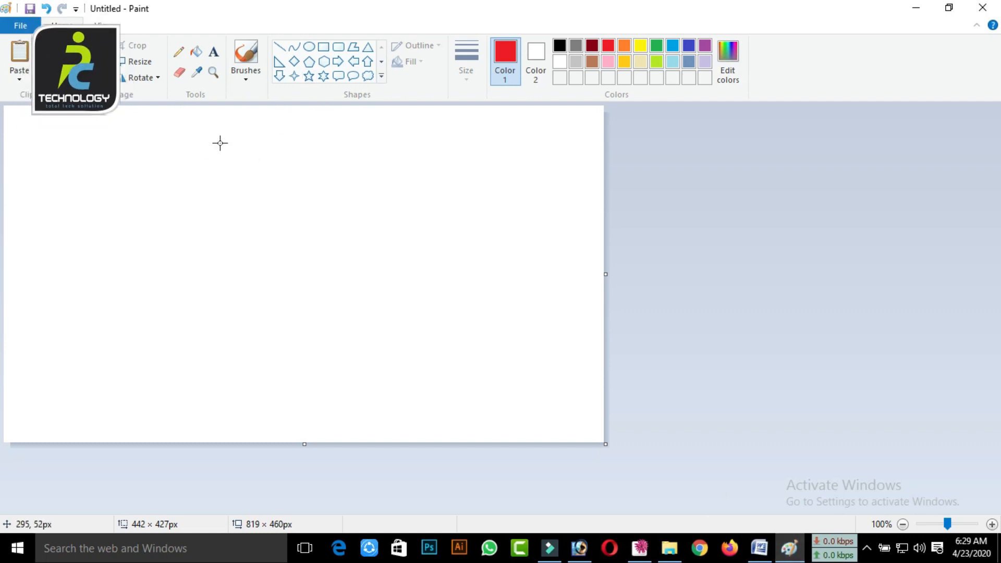
With the Pencil in red, sketch a bird's outline with rounded head, pointed beak, curved back, jagged tail and belly
click(178, 52)
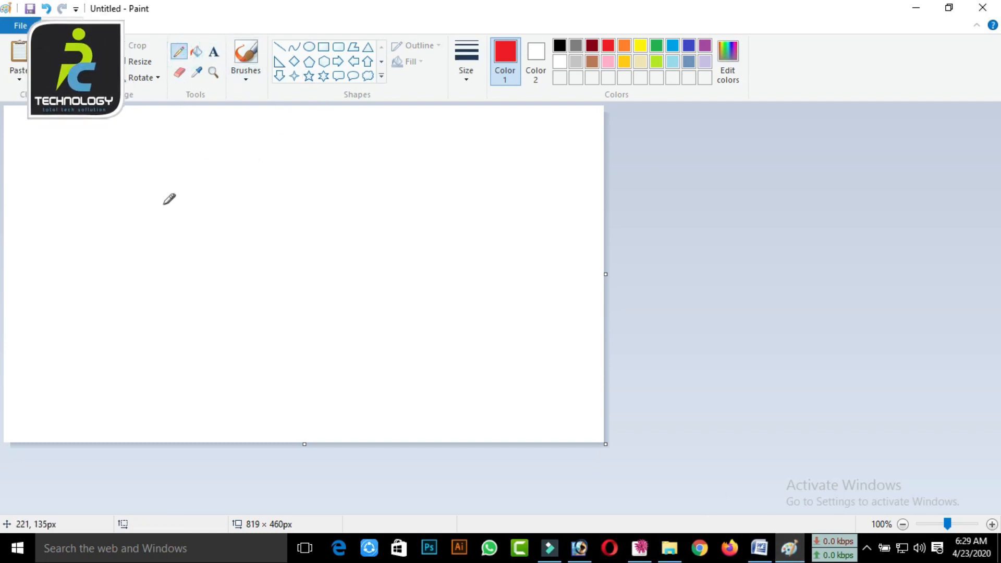
mouse_move(137, 227)
mouse_down()
mouse_move(153, 199)
mouse_move(142, 167)
mouse_move(181, 158)
mouse_up()
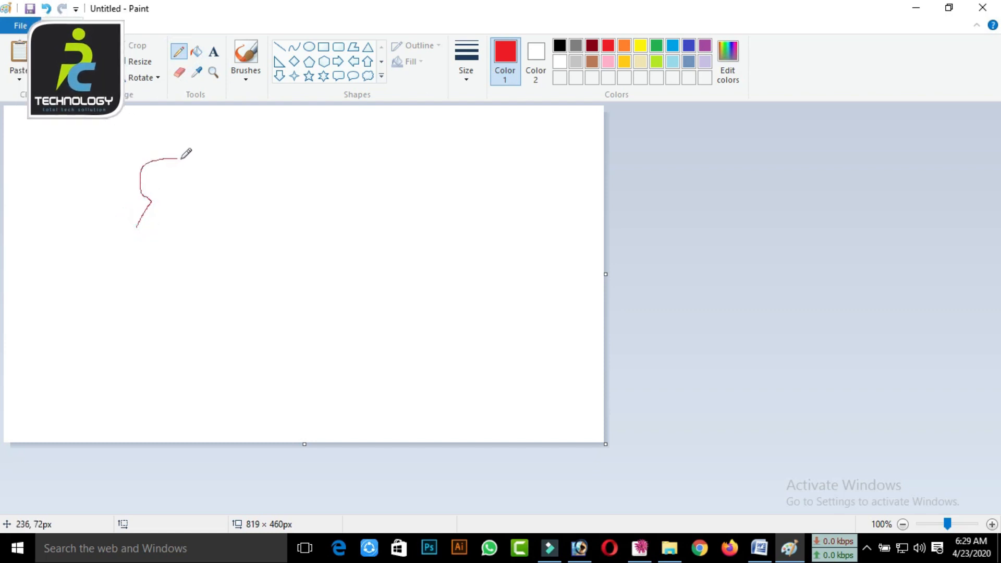
mouse_move(287, 244)
mouse_down()
mouse_move(388, 212)
mouse_move(469, 167)
mouse_move(461, 187)
mouse_up()
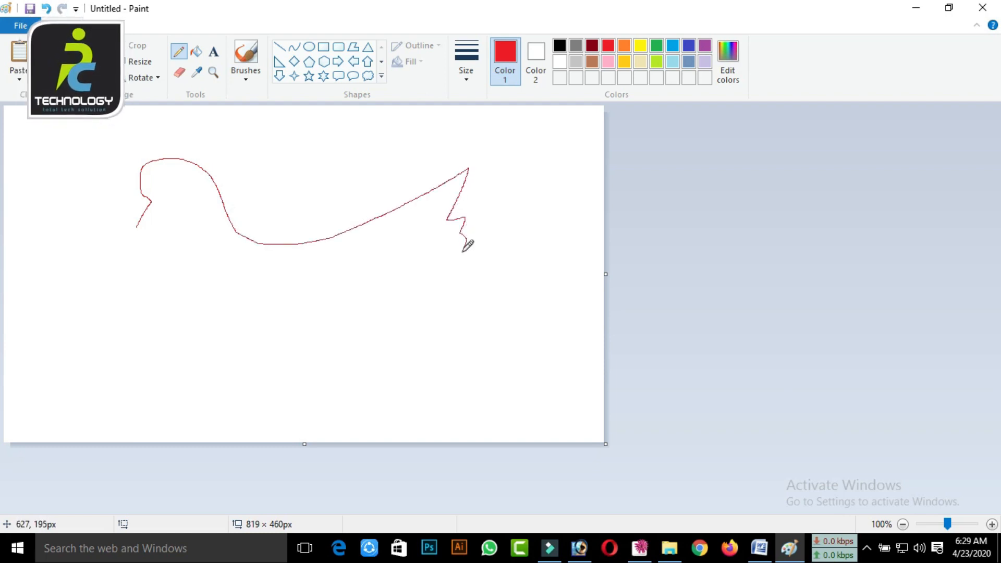
drag(465, 264, 463, 267)
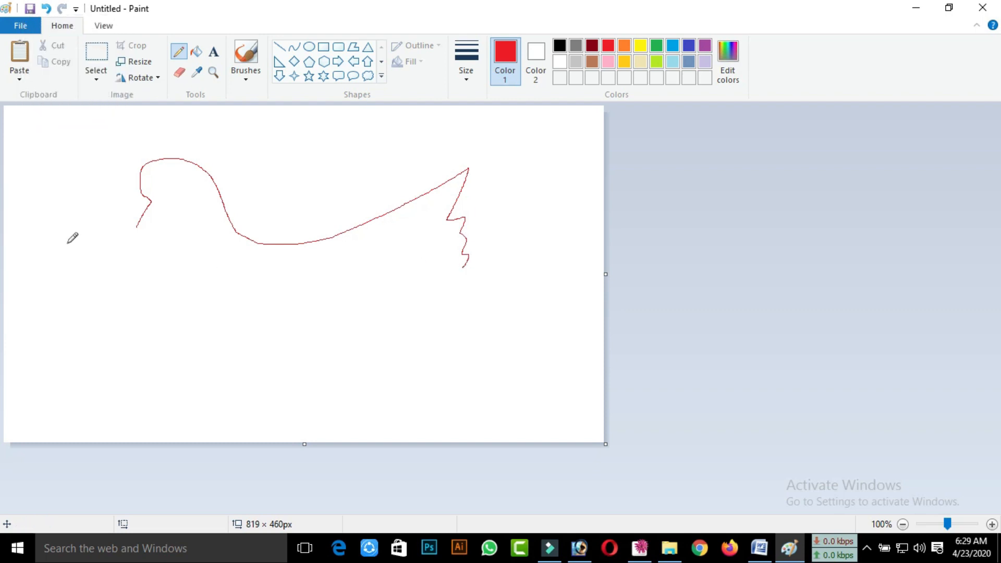
click(136, 229)
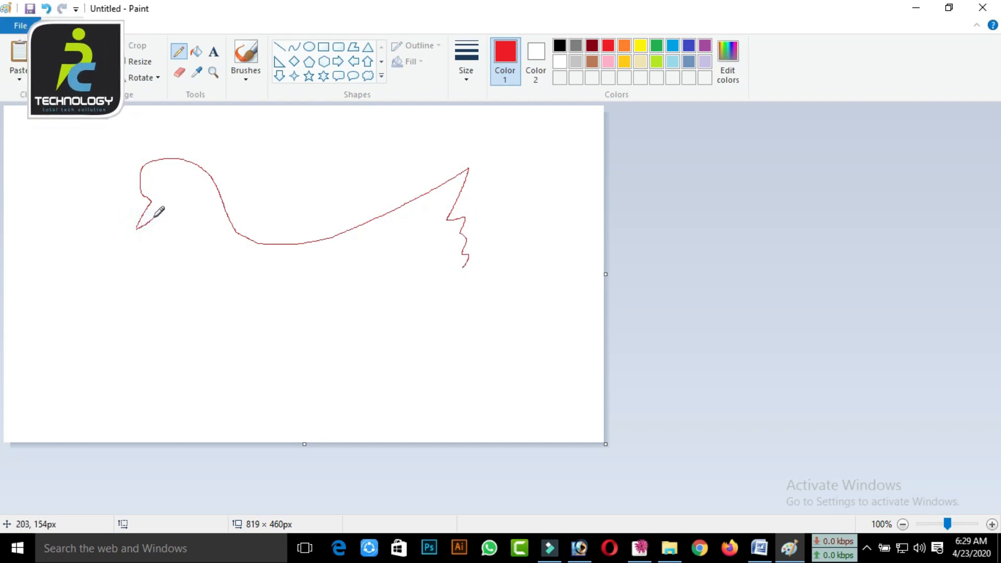
mouse_move(161, 308)
mouse_down()
mouse_move(198, 363)
mouse_move(247, 374)
mouse_move(380, 339)
mouse_move(464, 271)
mouse_up()
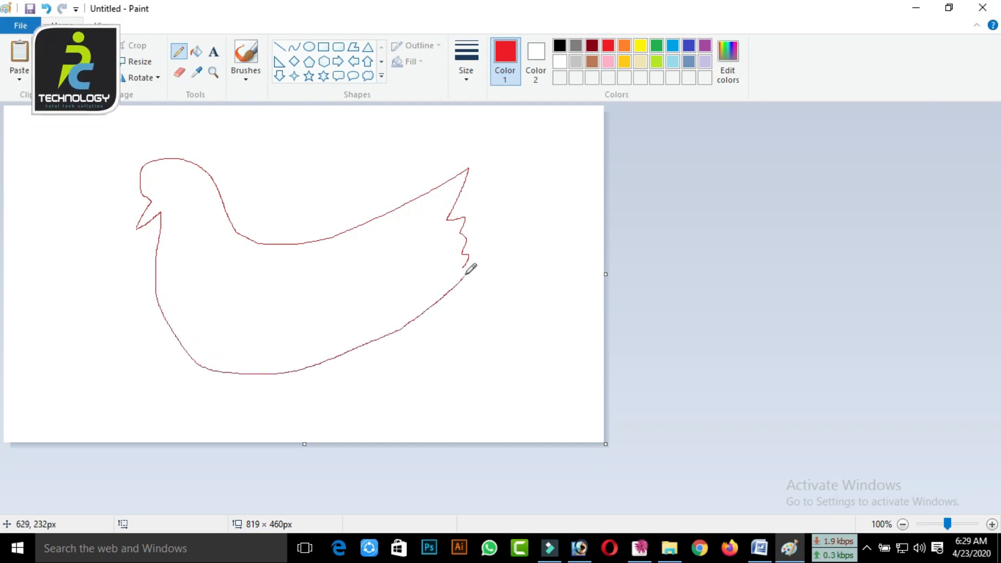
Draw the bird's long wing across the body, a curved neck line behind the head and a small oval eye
mouse_move(447, 208)
mouse_down()
mouse_move(410, 248)
mouse_move(289, 300)
mouse_move(219, 308)
mouse_move(275, 321)
mouse_move(397, 299)
mouse_move(473, 263)
mouse_up()
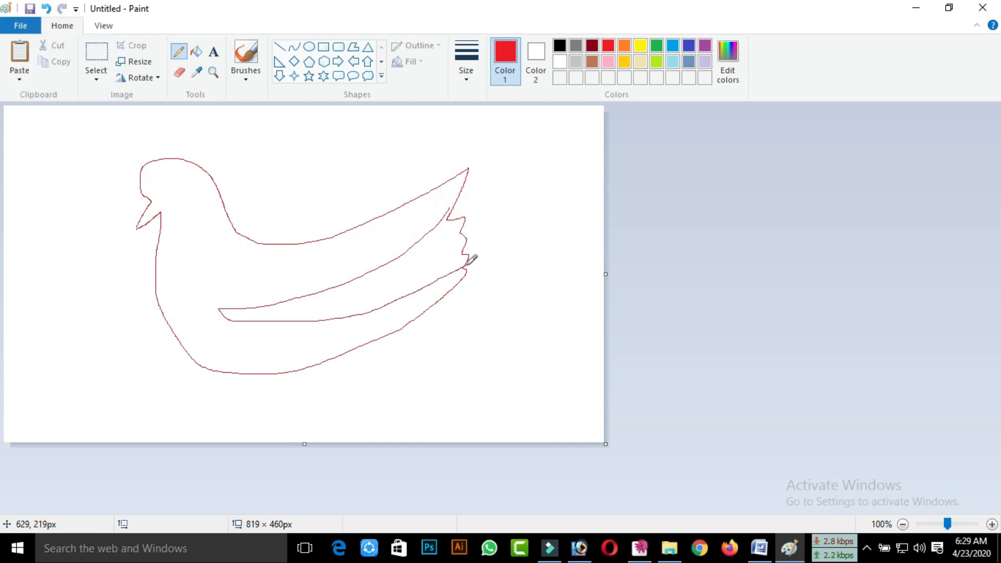
mouse_move(195, 168)
mouse_down()
mouse_move(201, 203)
mouse_move(191, 232)
mouse_up()
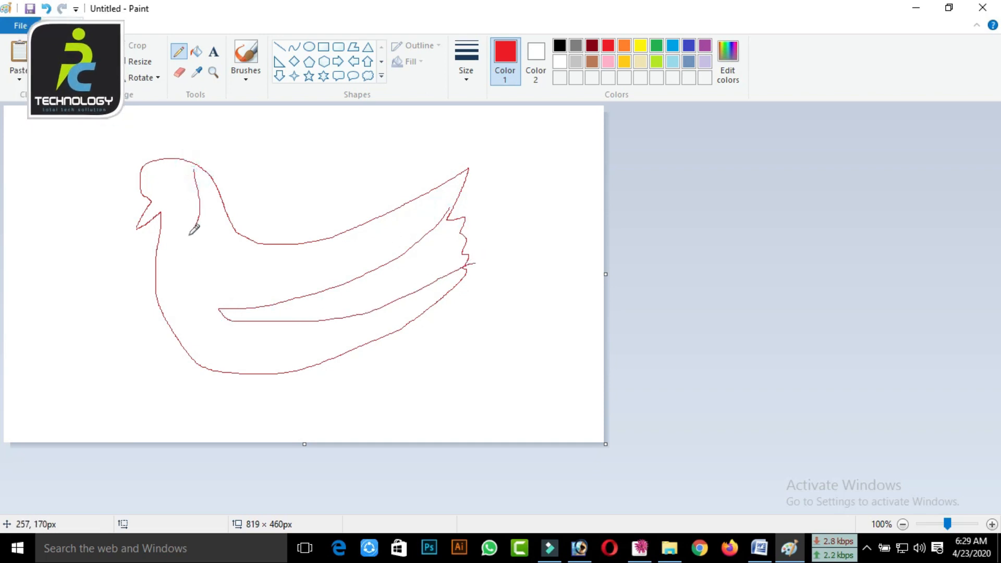
mouse_move(171, 180)
mouse_down()
mouse_move(159, 194)
mouse_move(171, 181)
mouse_up()
Draw two legs down from the bird's belly and add short toe strokes at both feet
drag(248, 375, 241, 425)
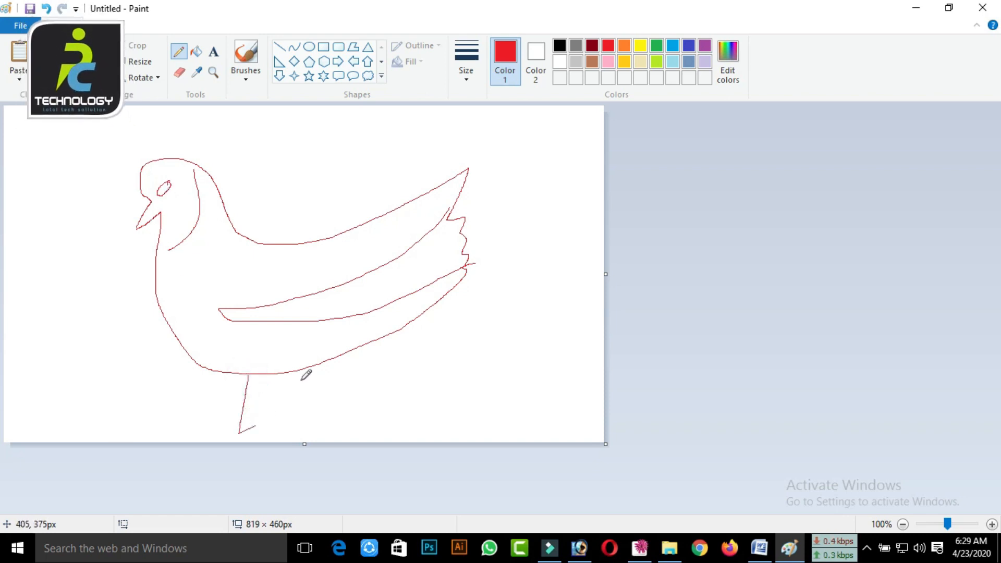
mouse_move(295, 371)
mouse_down()
mouse_move(267, 425)
mouse_move(285, 425)
mouse_move(256, 433)
mouse_up()
click(271, 416)
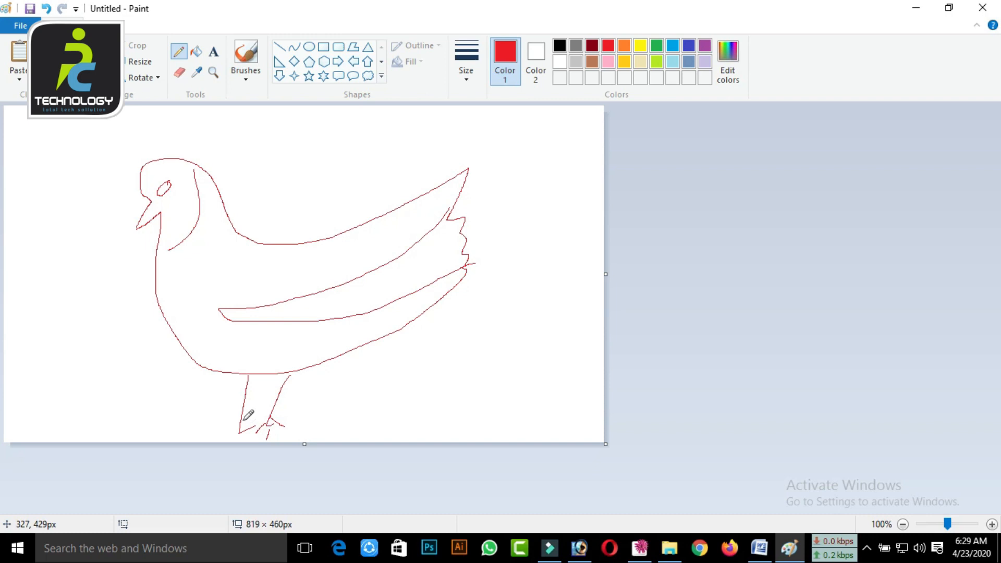
click(235, 432)
click(234, 435)
drag(232, 431, 225, 427)
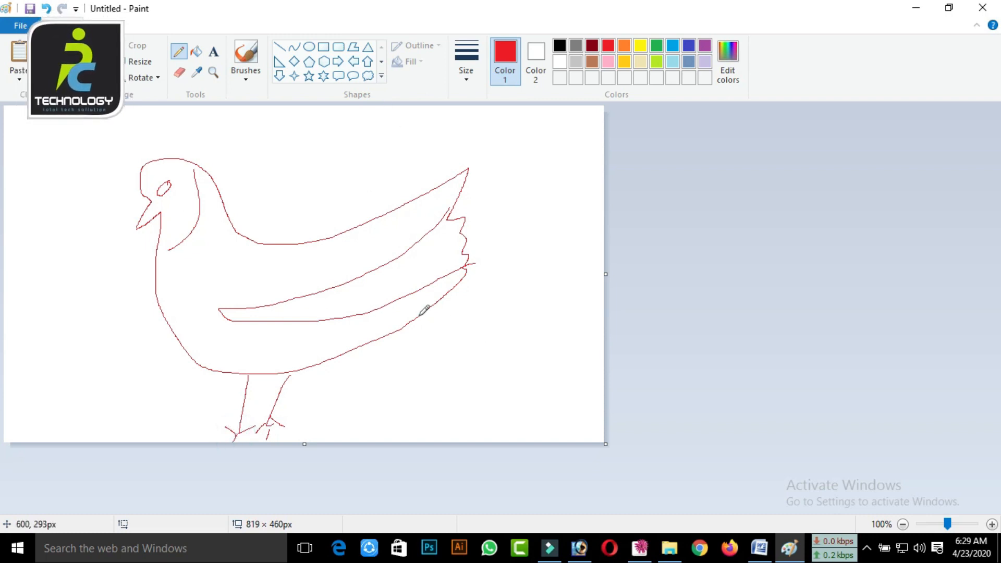